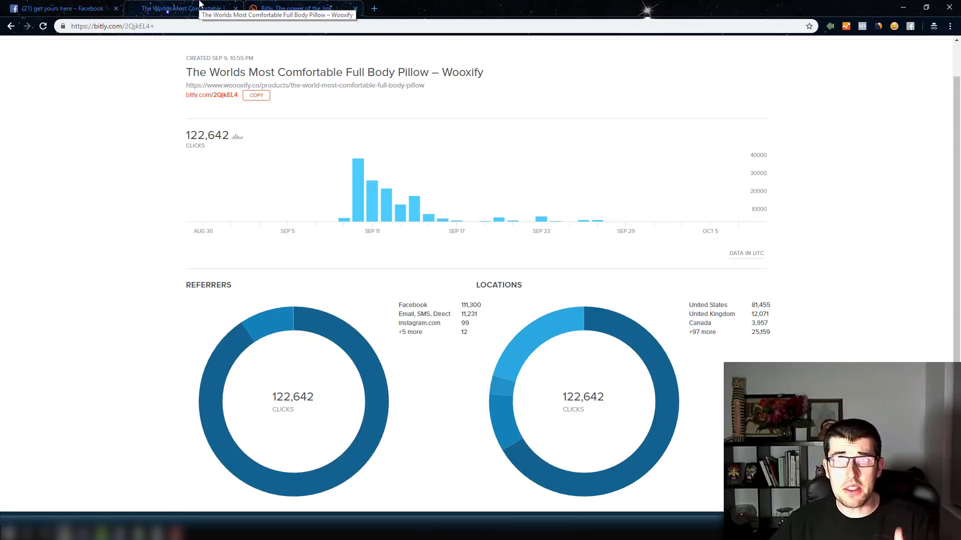
Switch to the full body pillow page and scroll through its $59.99 price, options and description
{"action": "left_click", "coordinate": [199, 7]}
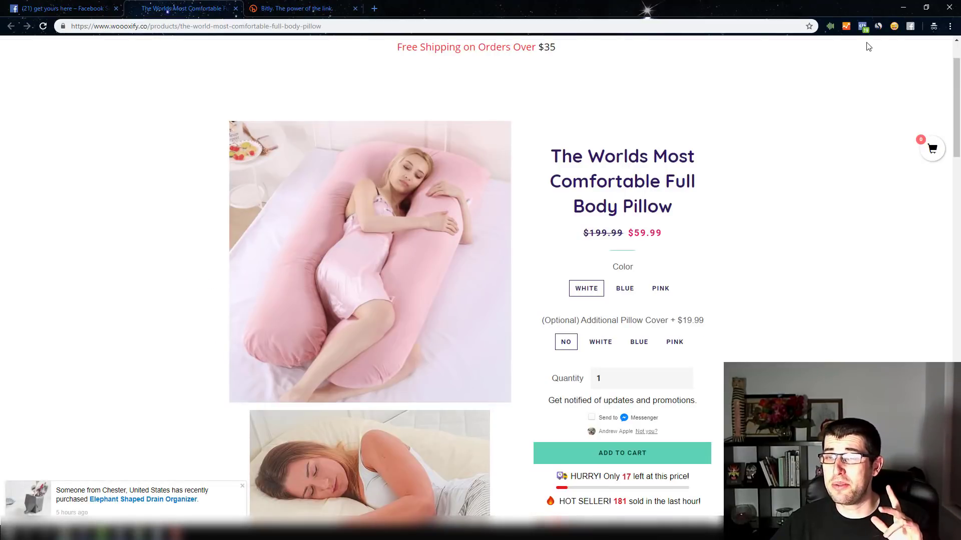
{"action": "scroll", "coordinate": [883, 110], "scroll_direction": "down", "scroll_amount": 3}
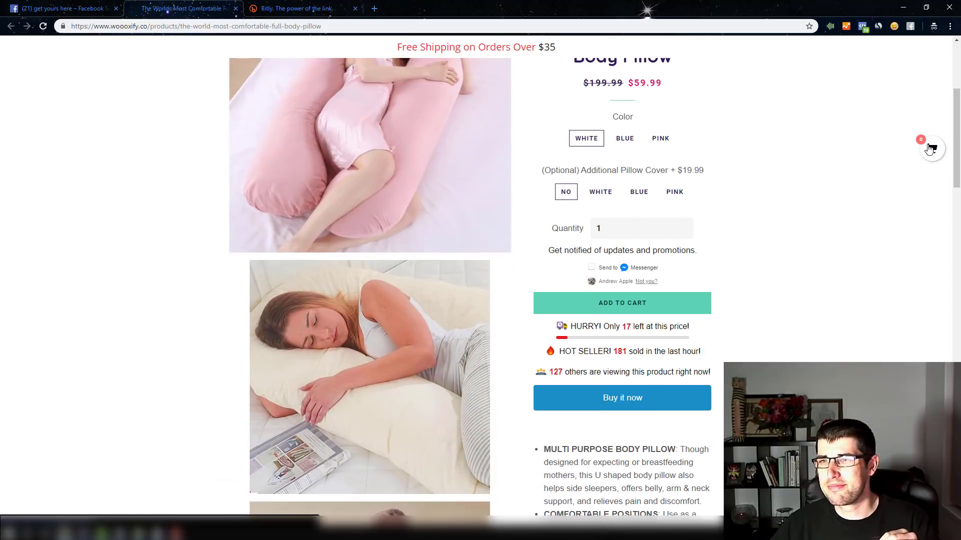
{"action": "scroll", "coordinate": [881, 155], "scroll_direction": "up", "scroll_amount": 4}
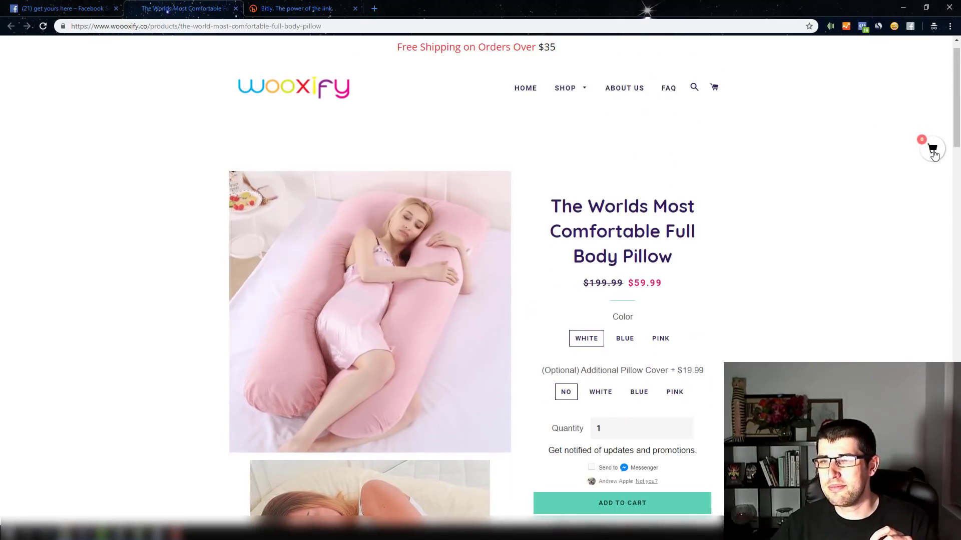
{"action": "scroll", "coordinate": [854, 144], "scroll_direction": "down", "scroll_amount": 12}
{"action": "scroll", "coordinate": [829, 115], "scroll_direction": "down", "scroll_amount": 3}
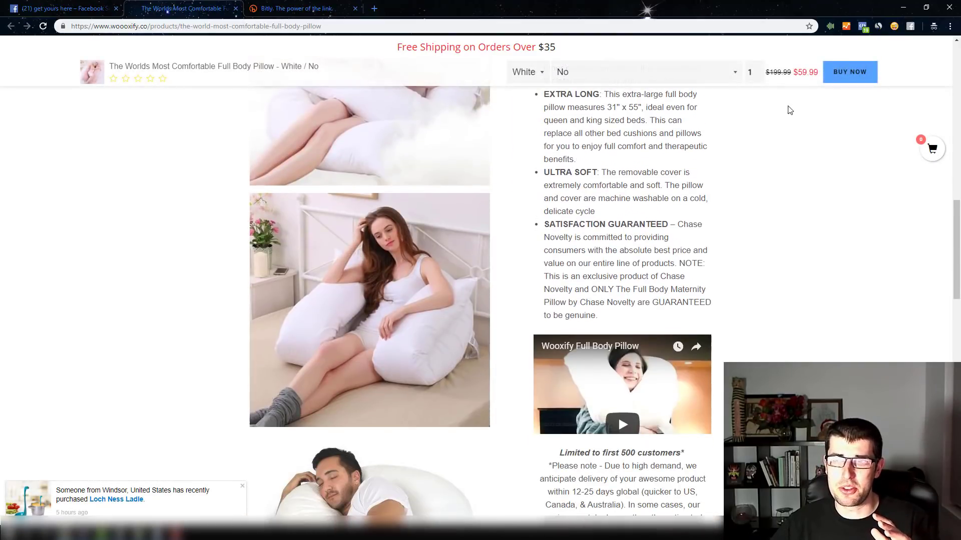
{"action": "scroll", "coordinate": [875, 209], "scroll_direction": "up", "scroll_amount": 15}
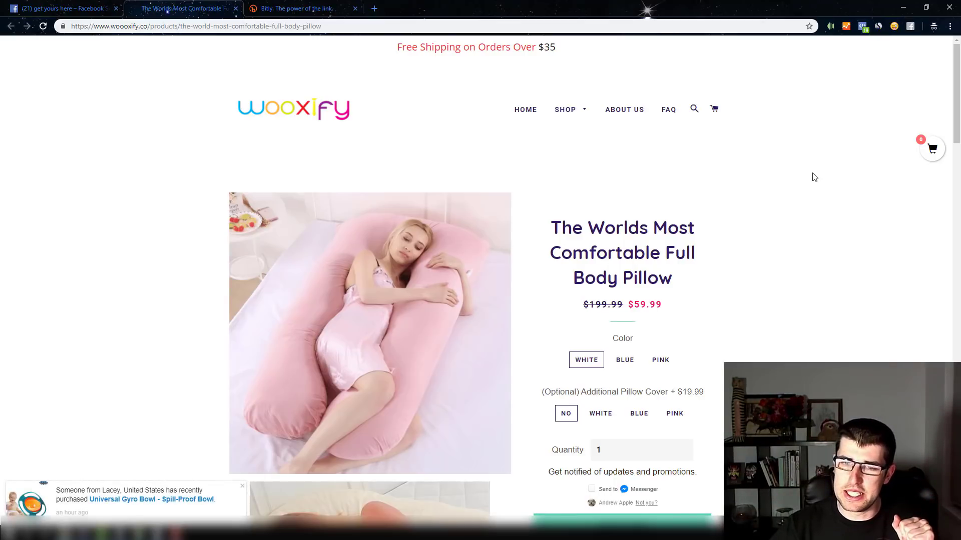
{"action": "scroll", "coordinate": [763, 245], "scroll_direction": "down", "scroll_amount": 2}
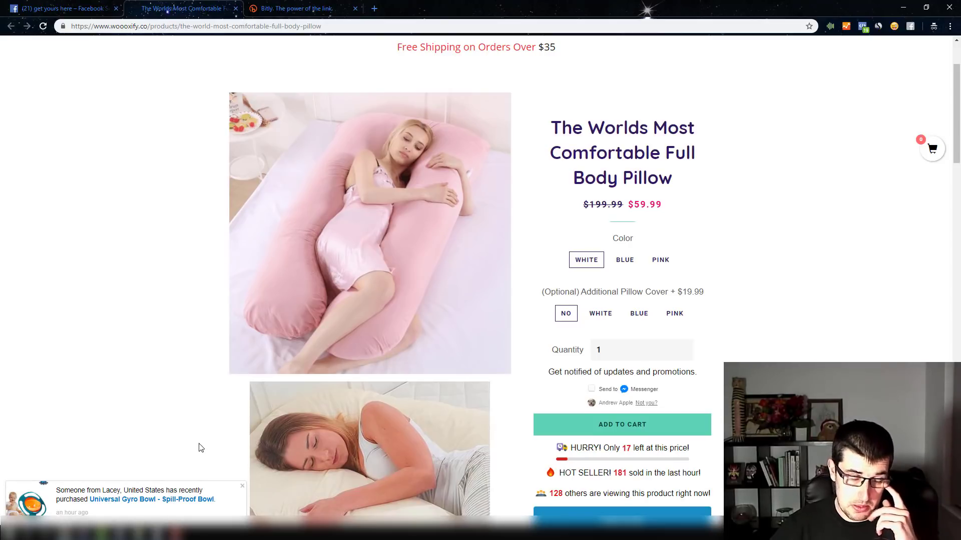
{"action": "left_click", "coordinate": [862, 26]}
{"action": "scroll", "coordinate": [717, 96], "scroll_direction": "down", "scroll_amount": 1}
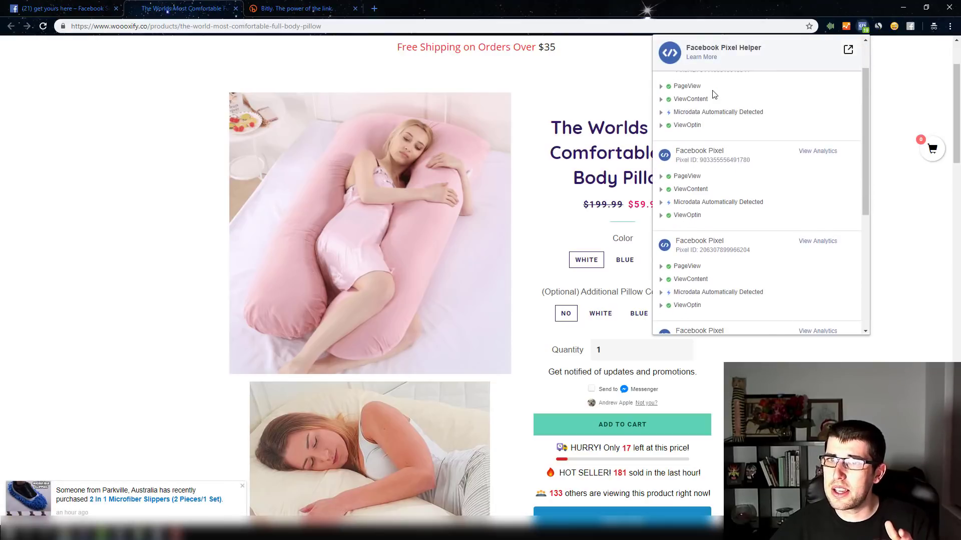
{"action": "scroll", "coordinate": [727, 103], "scroll_direction": "up", "scroll_amount": 1}
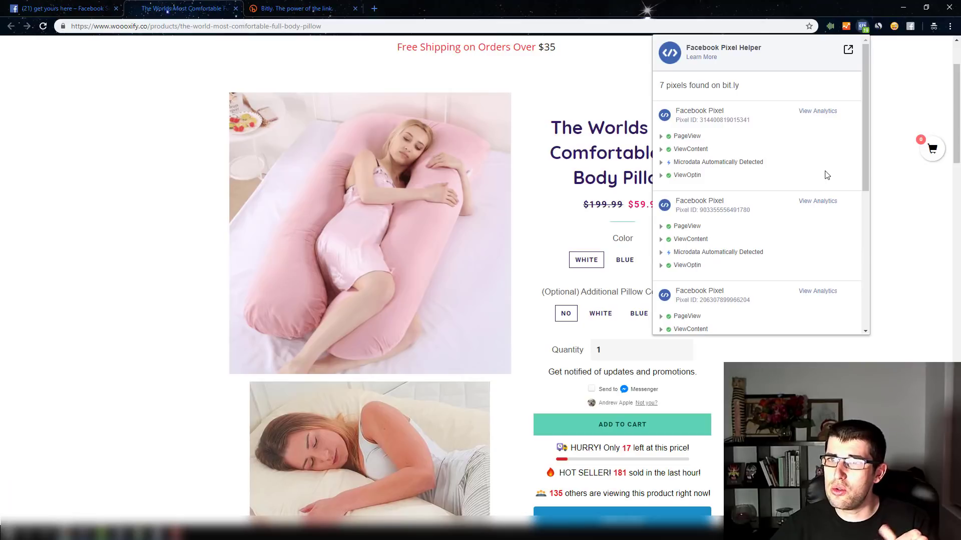
{"action": "scroll", "coordinate": [750, 201], "scroll_direction": "down", "scroll_amount": 2}
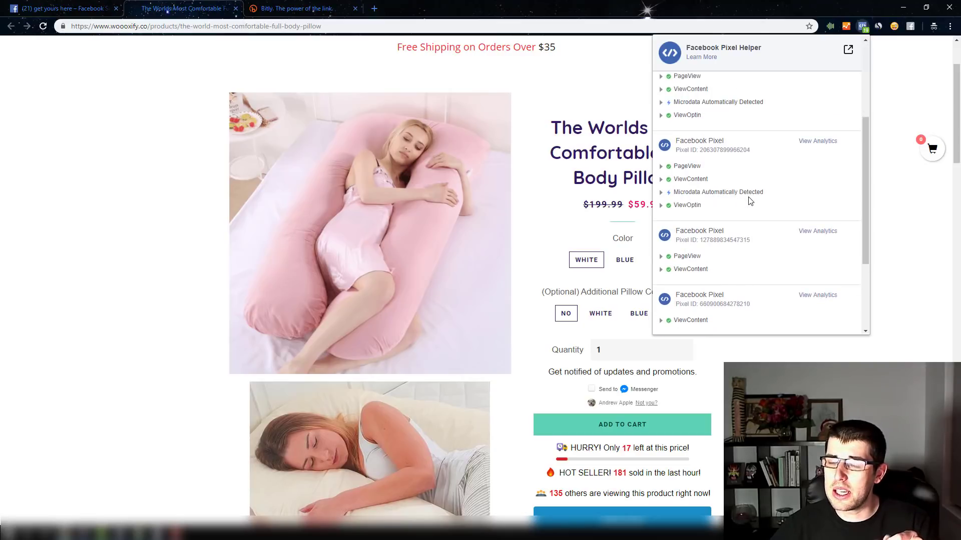
{"action": "scroll", "coordinate": [750, 201], "scroll_direction": "down", "scroll_amount": 2}
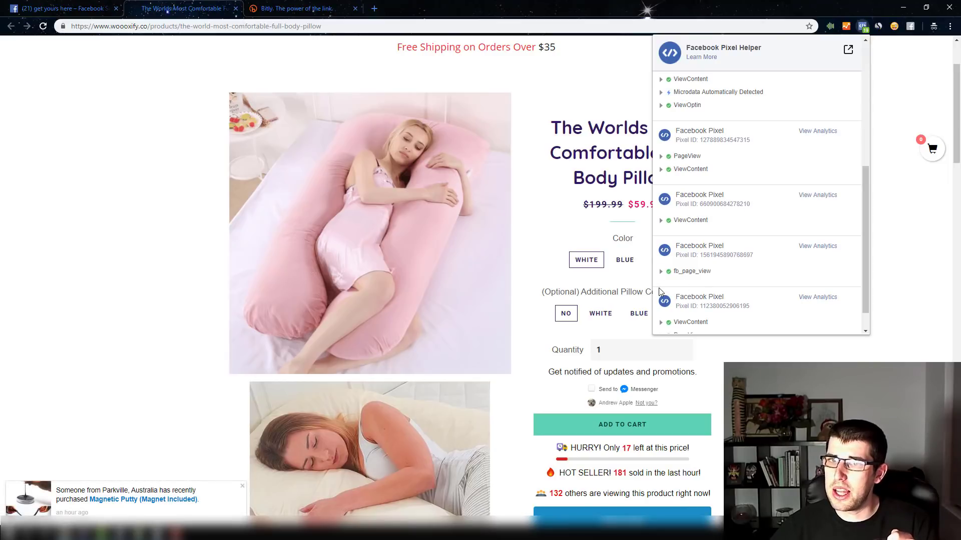
{"action": "scroll", "coordinate": [703, 286], "scroll_direction": "down", "scroll_amount": 1}
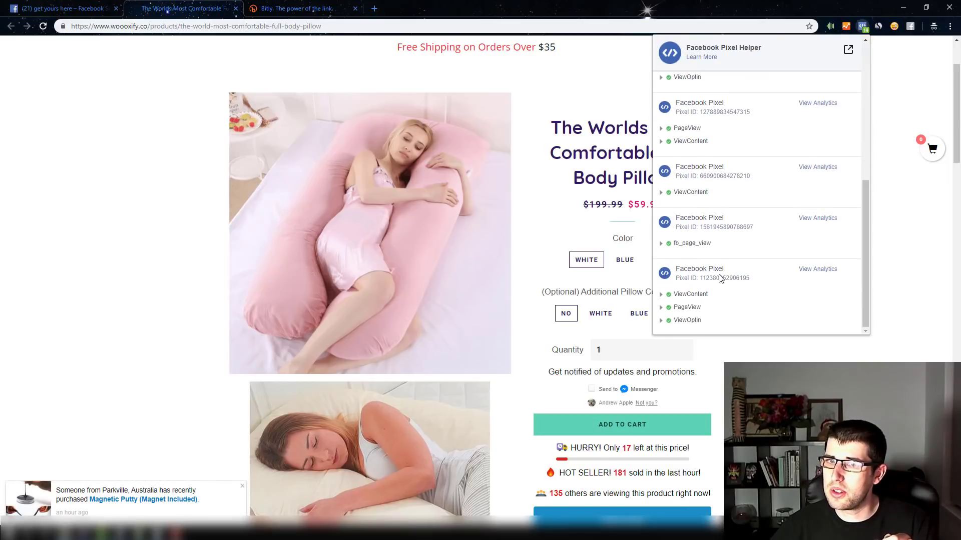
{"action": "left_click", "coordinate": [661, 243]}
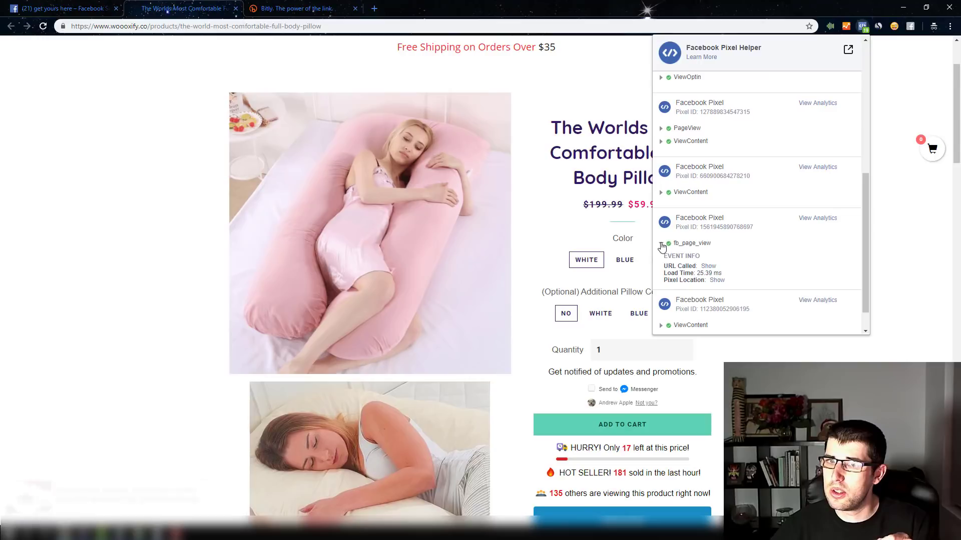
{"action": "left_click", "coordinate": [661, 244]}
{"action": "scroll", "coordinate": [708, 250], "scroll_direction": "up", "scroll_amount": 5}
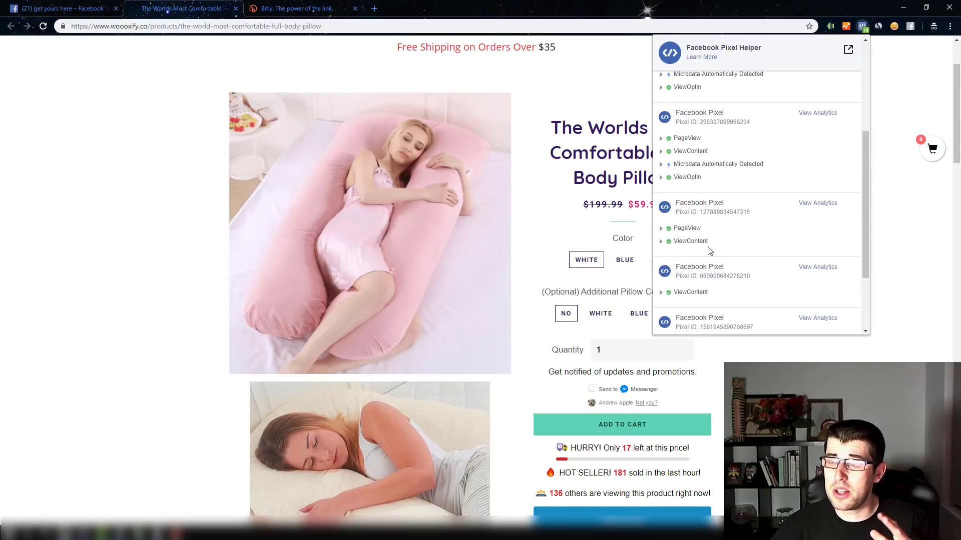
{"action": "scroll", "coordinate": [708, 250], "scroll_direction": "up", "scroll_amount": 3}
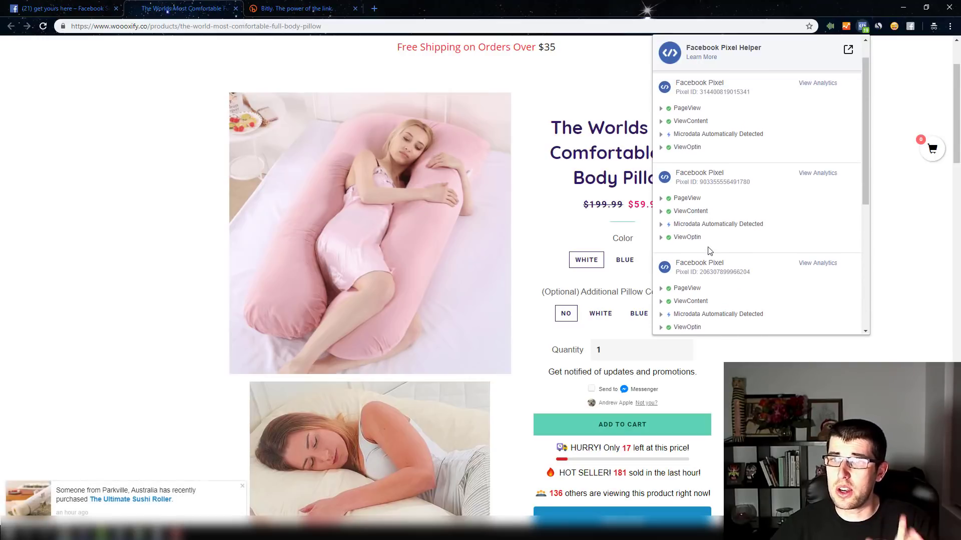
{"action": "scroll", "coordinate": [727, 259], "scroll_direction": "up", "scroll_amount": 1}
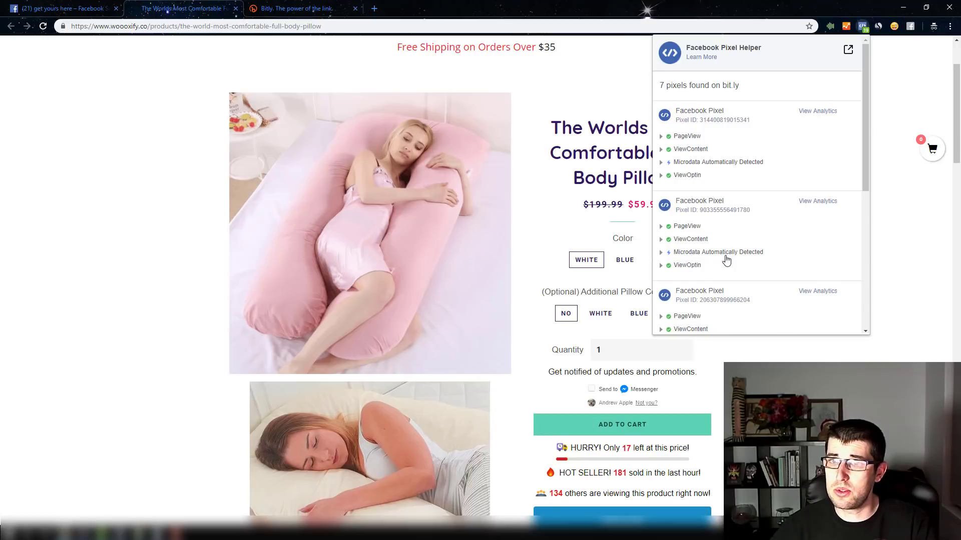
{"action": "key", "text": "Escape"}
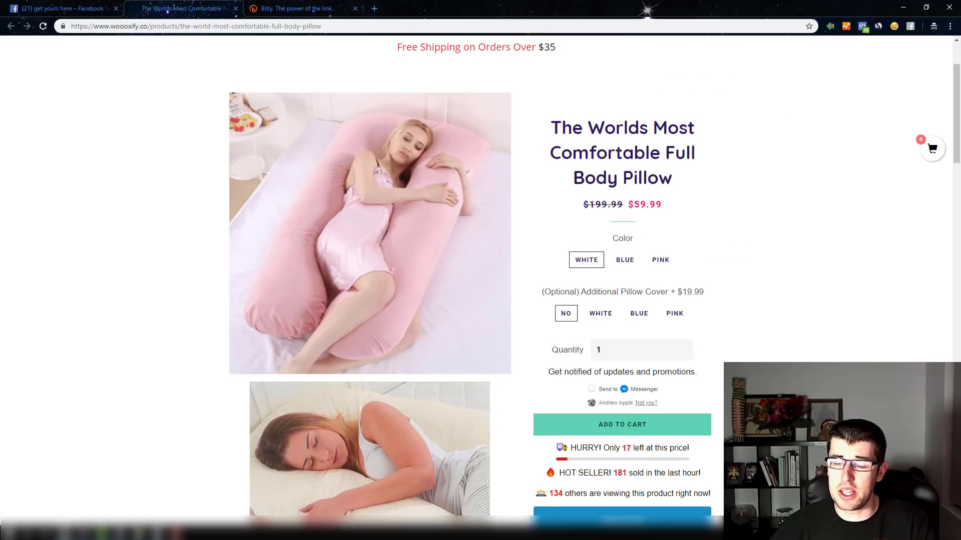
Scroll further through the pillow product page, then open SimilarWeb's overview for woooxify.co
{"action": "scroll", "coordinate": [831, 267], "scroll_direction": "down", "scroll_amount": 2}
{"action": "scroll", "coordinate": [831, 268], "scroll_direction": "down", "scroll_amount": 15}
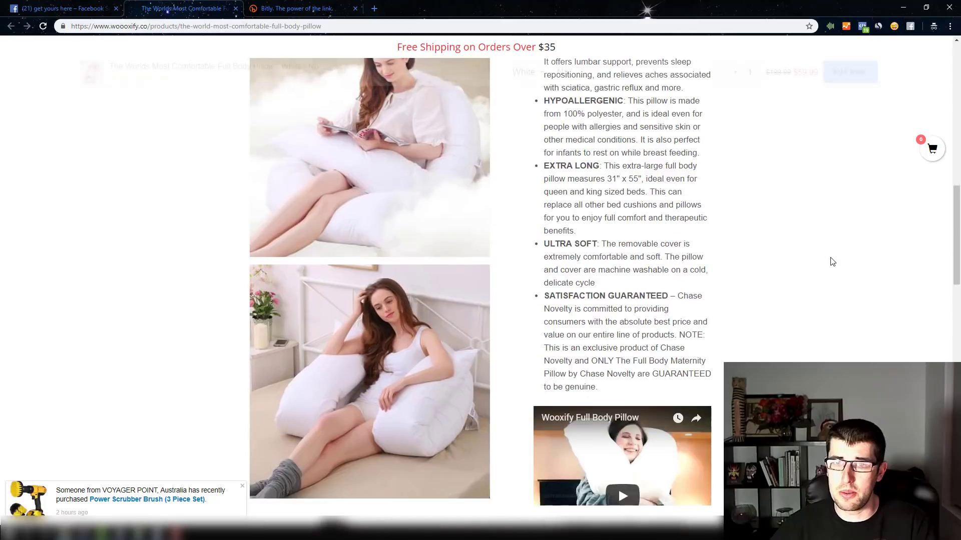
{"action": "scroll", "coordinate": [832, 259], "scroll_direction": "down", "scroll_amount": 2}
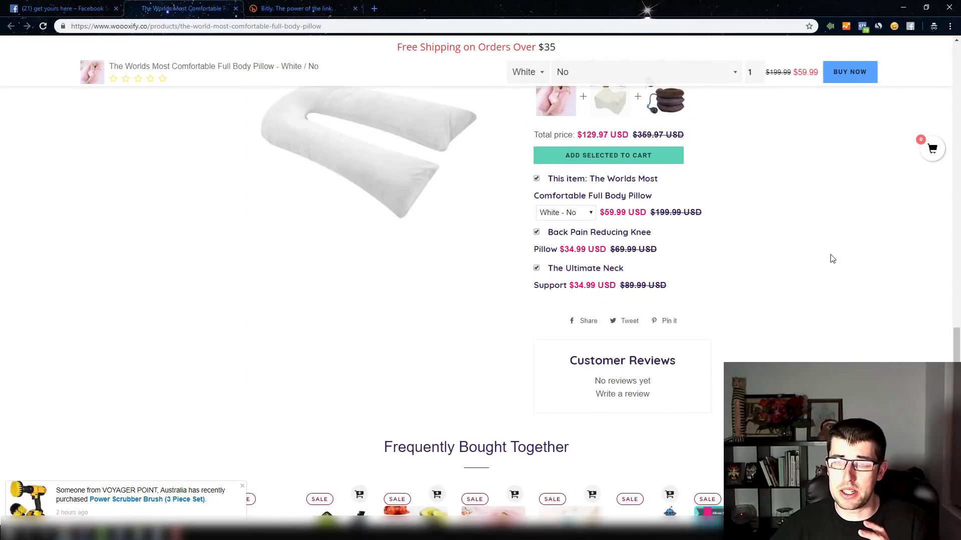
{"action": "scroll", "coordinate": [828, 253], "scroll_direction": "up", "scroll_amount": 15}
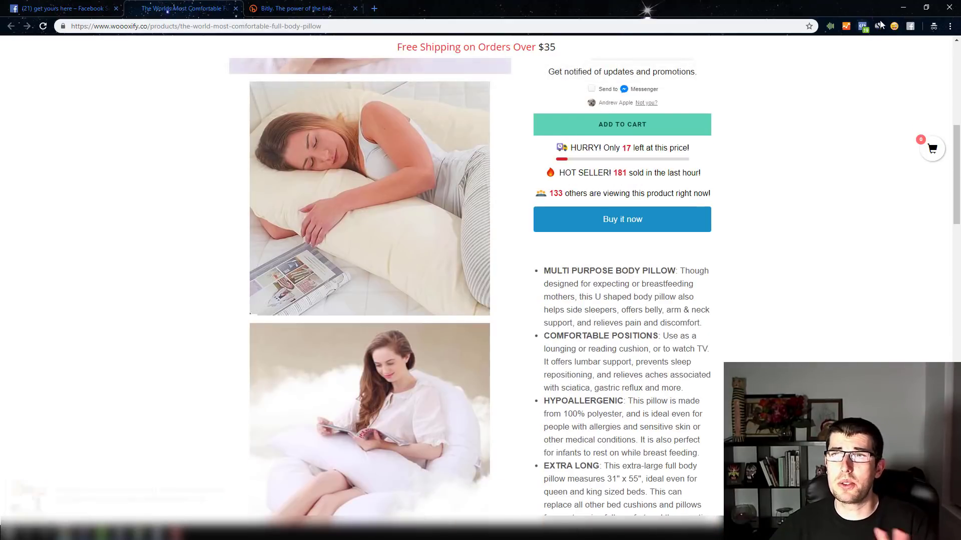
{"action": "left_click", "coordinate": [878, 26]}
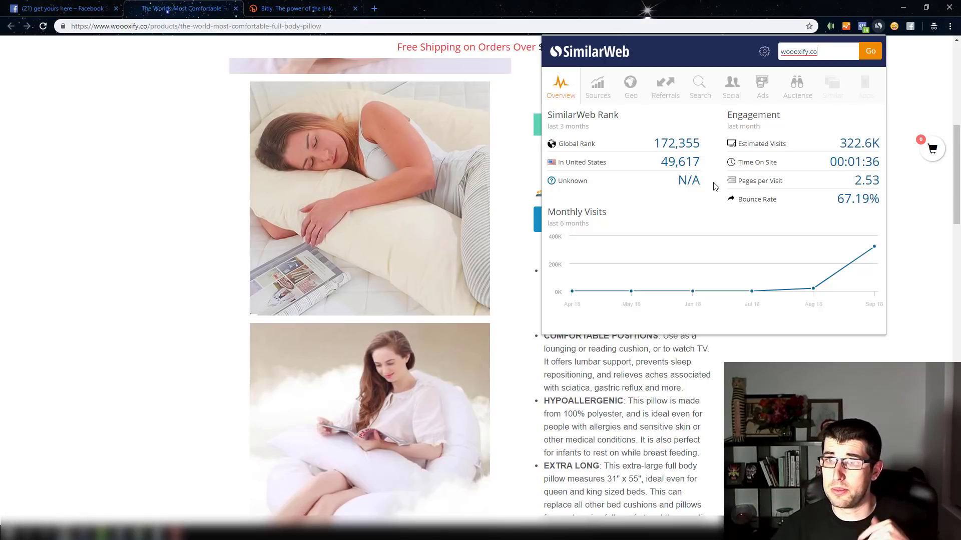
Highlight the 322.6K visits, 49,617 US rank, 172,355 global rank and 67.19% bounce rate, then view Sources
{"action": "left_click", "coordinate": [782, 206]}
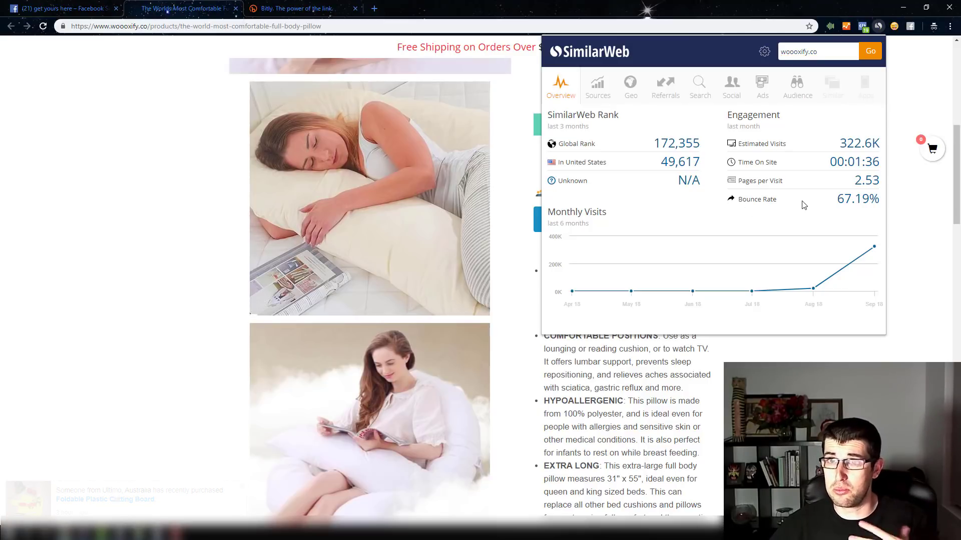
{"action": "left_click_drag", "start_coordinate": [749, 143], "coordinate": [836, 146]}
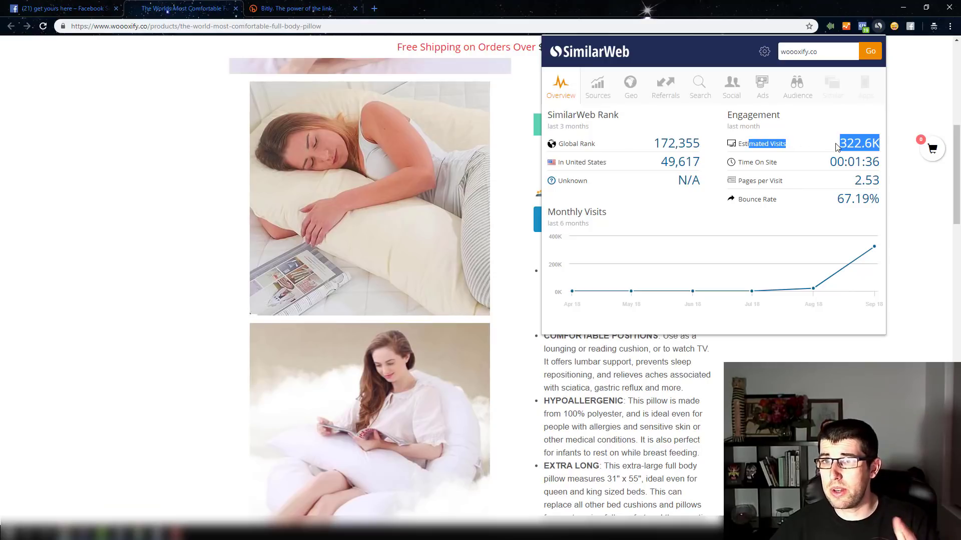
{"action": "left_click", "coordinate": [838, 146]}
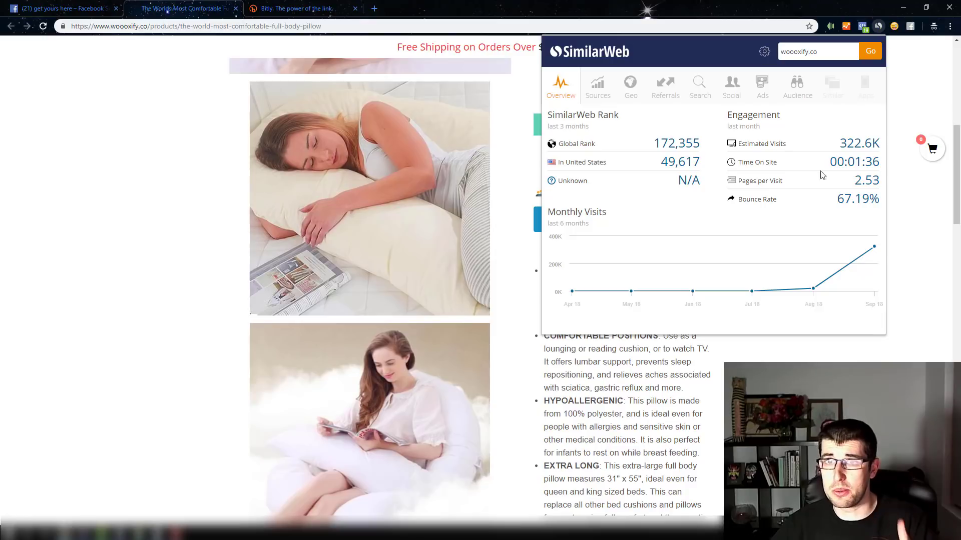
{"action": "left_click_drag", "start_coordinate": [651, 164], "coordinate": [706, 156]}
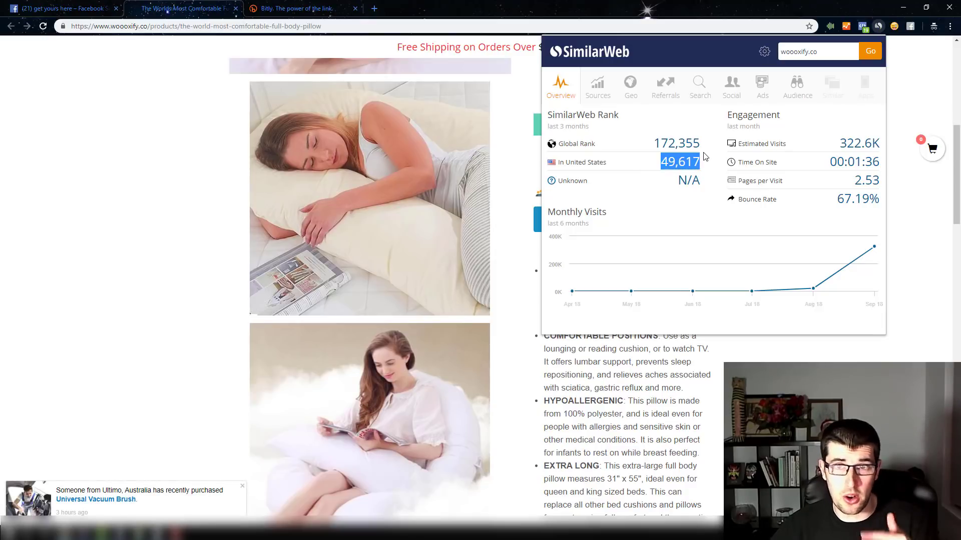
{"action": "left_click_drag", "start_coordinate": [645, 145], "coordinate": [698, 142]}
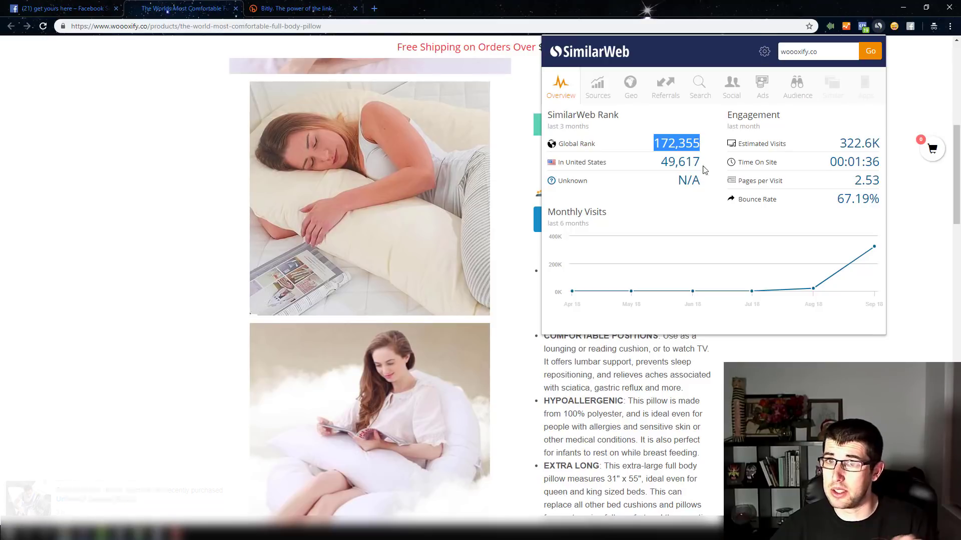
{"action": "left_click_drag", "start_coordinate": [846, 199], "coordinate": [867, 197]}
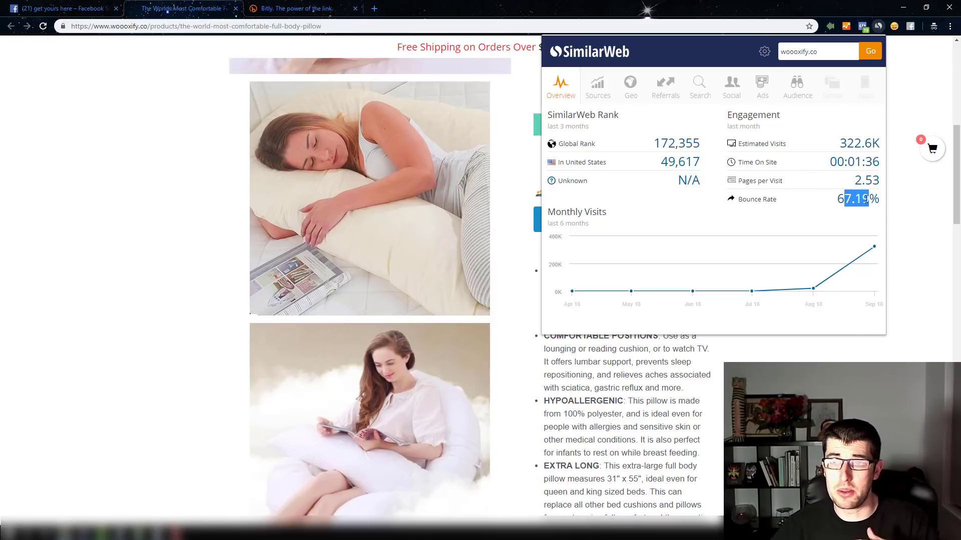
{"action": "left_click", "coordinate": [809, 198]}
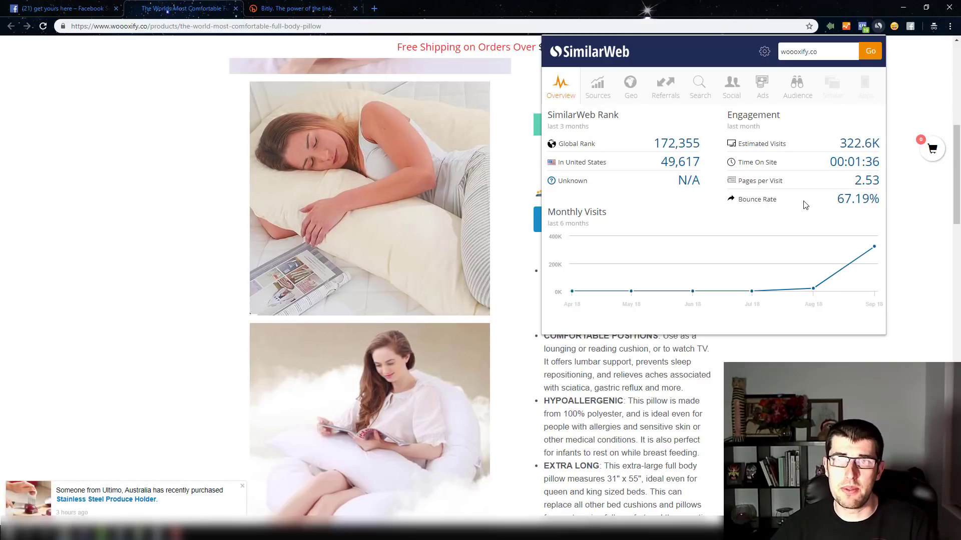
{"action": "left_click_drag", "start_coordinate": [837, 201], "coordinate": [881, 199]}
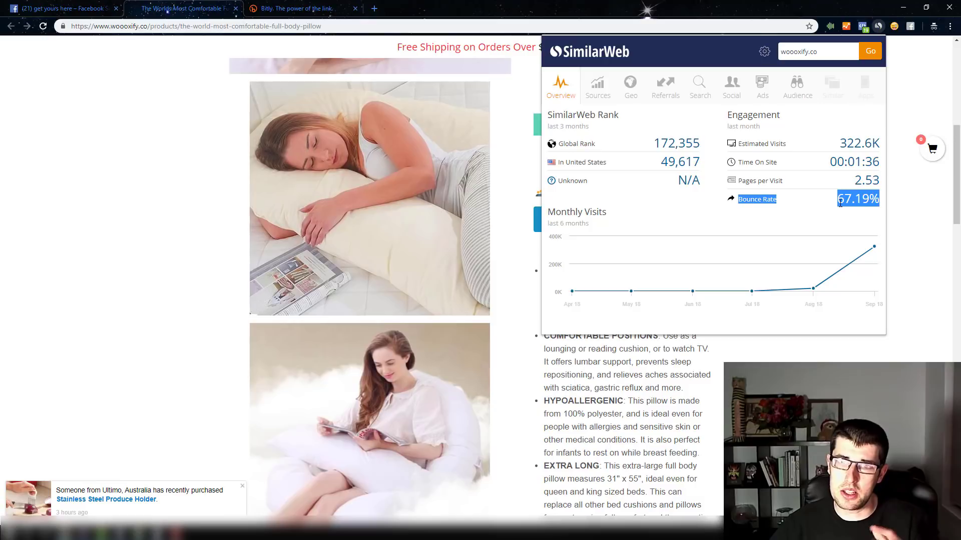
{"action": "left_click", "coordinate": [835, 206]}
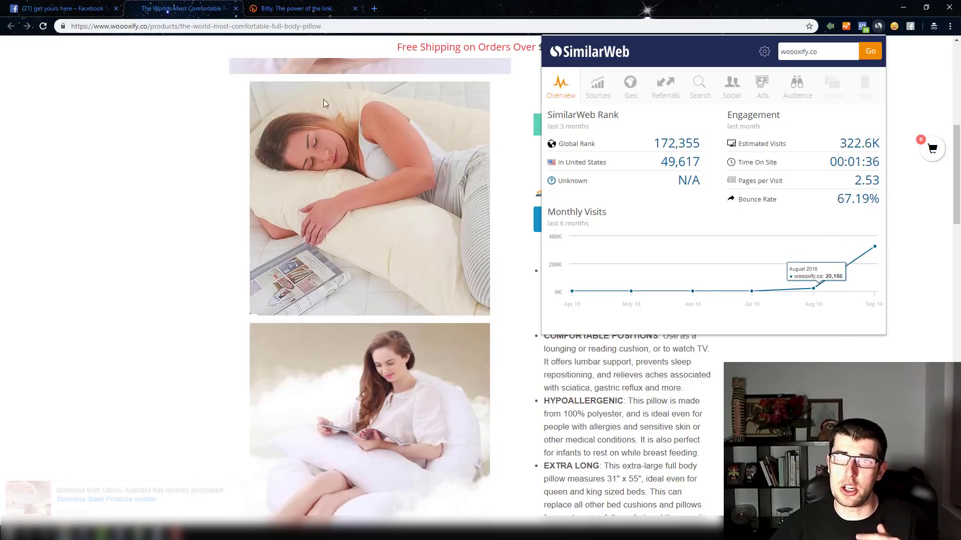
{"action": "left_click", "coordinate": [606, 82]}
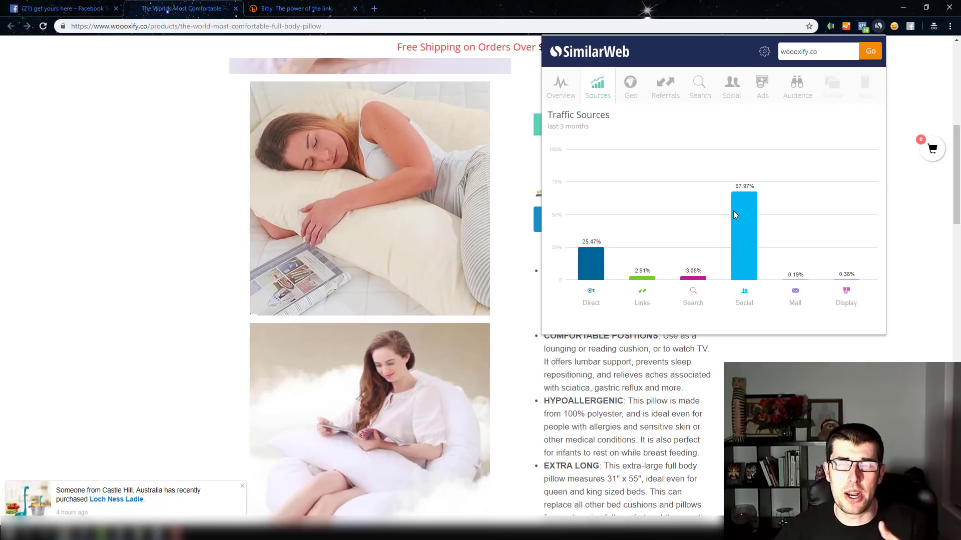
Scroll the traffic sources breakdown, then view the Geo top countries with United States at 50.78%
{"action": "scroll", "coordinate": [364, 171], "scroll_direction": "up", "scroll_amount": 8}
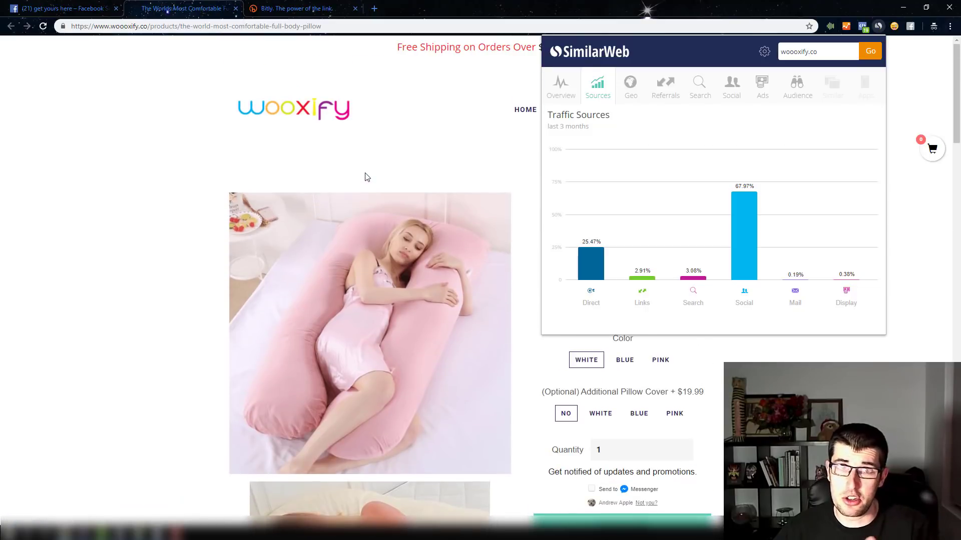
{"action": "scroll", "coordinate": [365, 176], "scroll_direction": "down", "scroll_amount": 15}
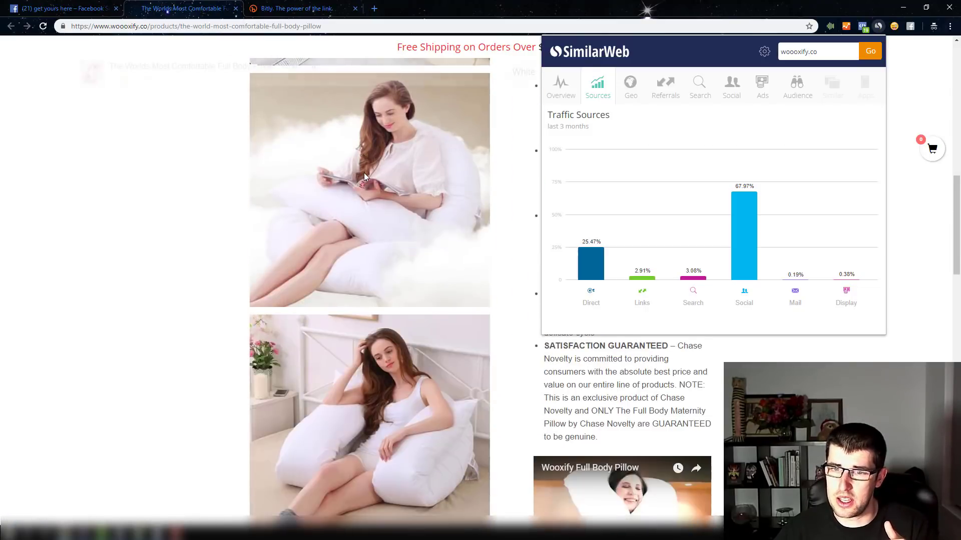
{"action": "scroll", "coordinate": [364, 181], "scroll_direction": "up", "scroll_amount": 5}
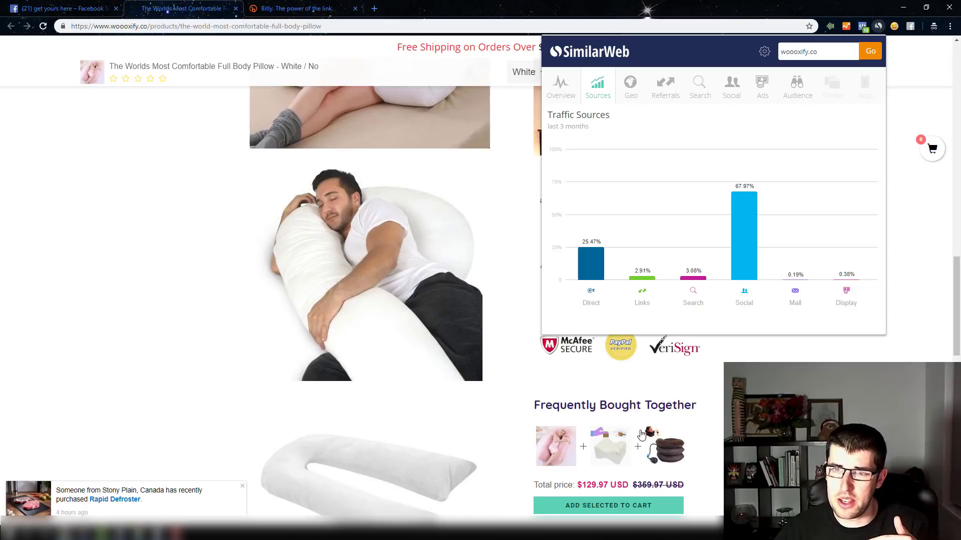
{"action": "scroll", "coordinate": [680, 419], "scroll_direction": "down", "scroll_amount": 4}
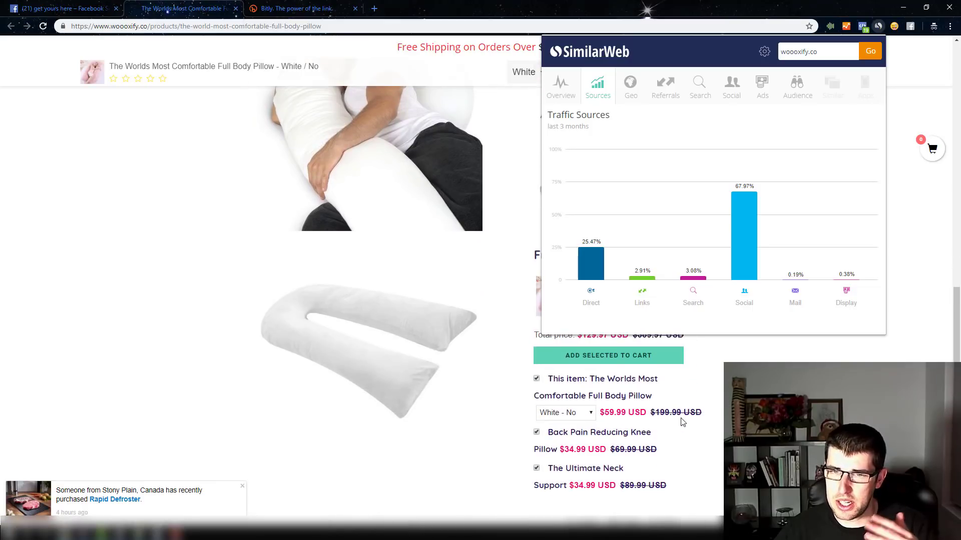
{"action": "scroll", "coordinate": [682, 422], "scroll_direction": "up", "scroll_amount": 3}
{"action": "scroll", "coordinate": [681, 422], "scroll_direction": "up", "scroll_amount": 3}
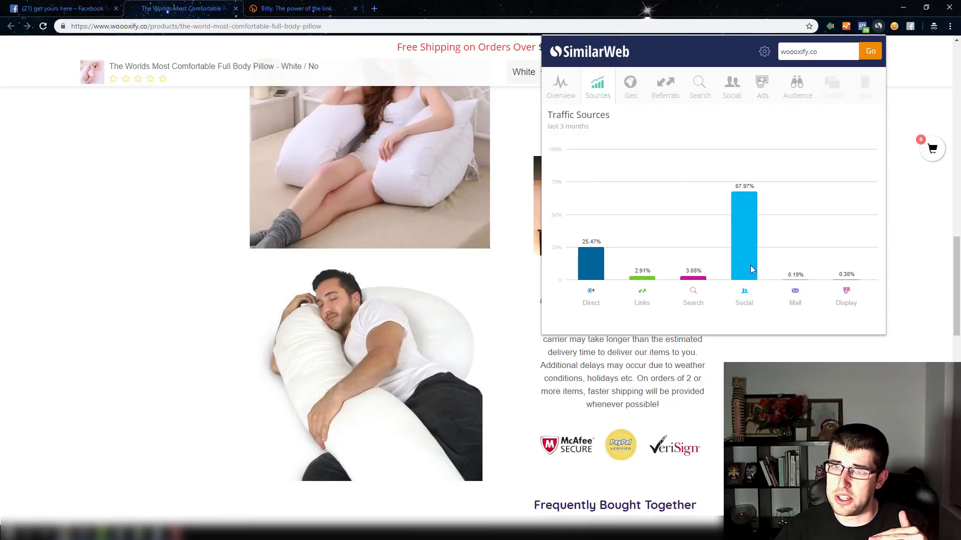
{"action": "left_click", "coordinate": [637, 92]}
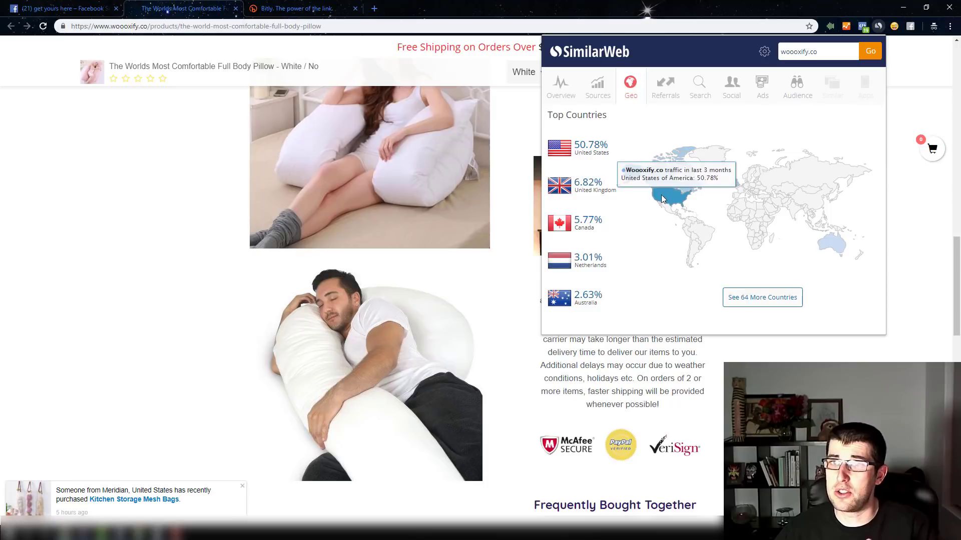
{"action": "left_click", "coordinate": [596, 85]}
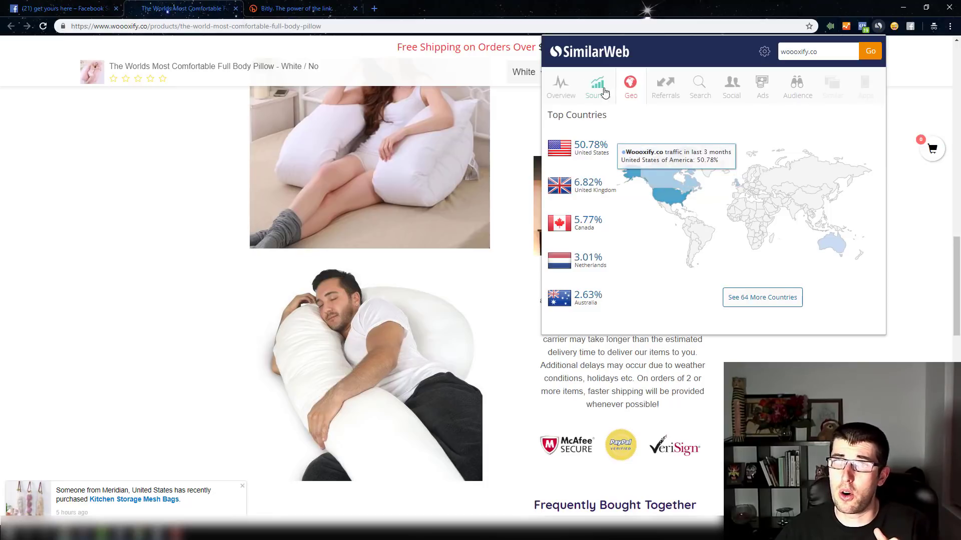
{"action": "left_click", "coordinate": [630, 87]}
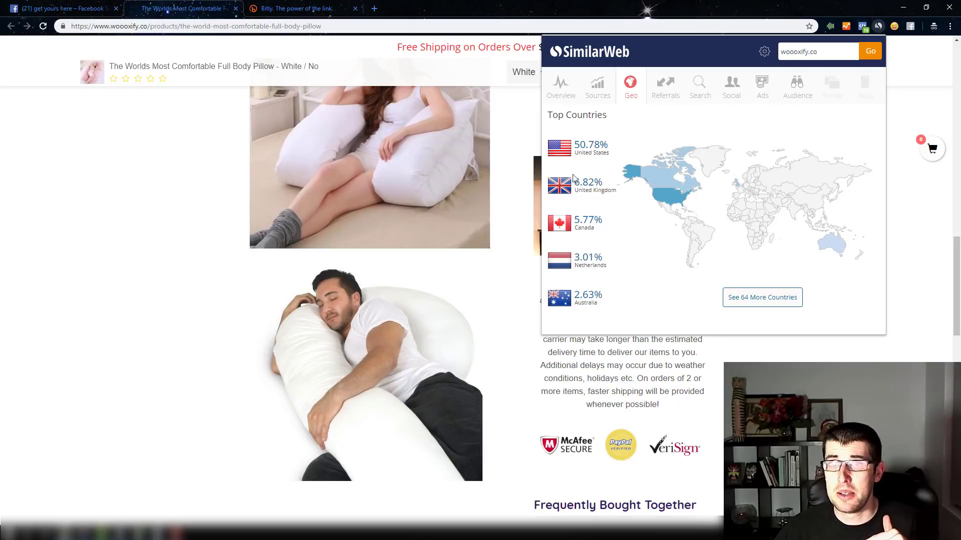
{"action": "mouse_move", "coordinate": [660, 197]}
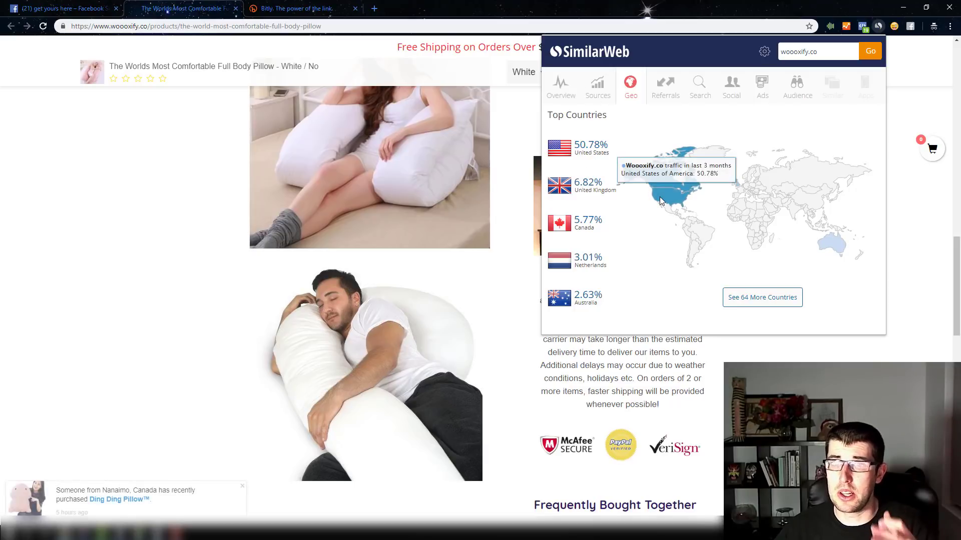
{"action": "mouse_move", "coordinate": [662, 173]}
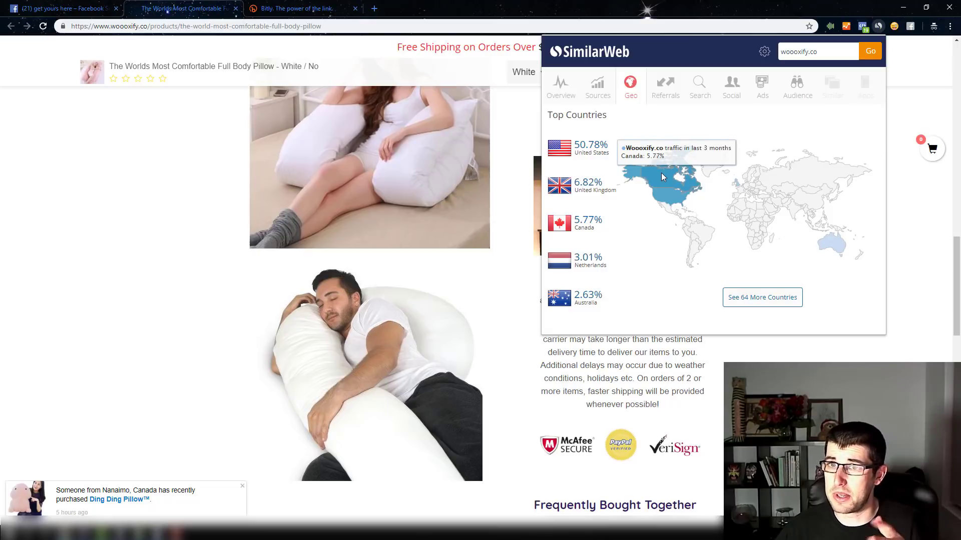
{"action": "mouse_move", "coordinate": [741, 191]}
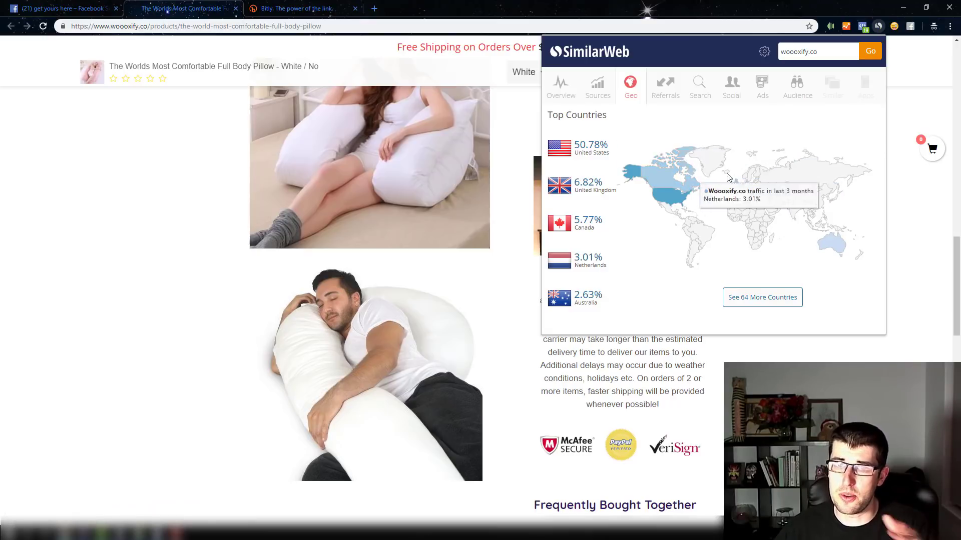
{"action": "mouse_move", "coordinate": [849, 239]}
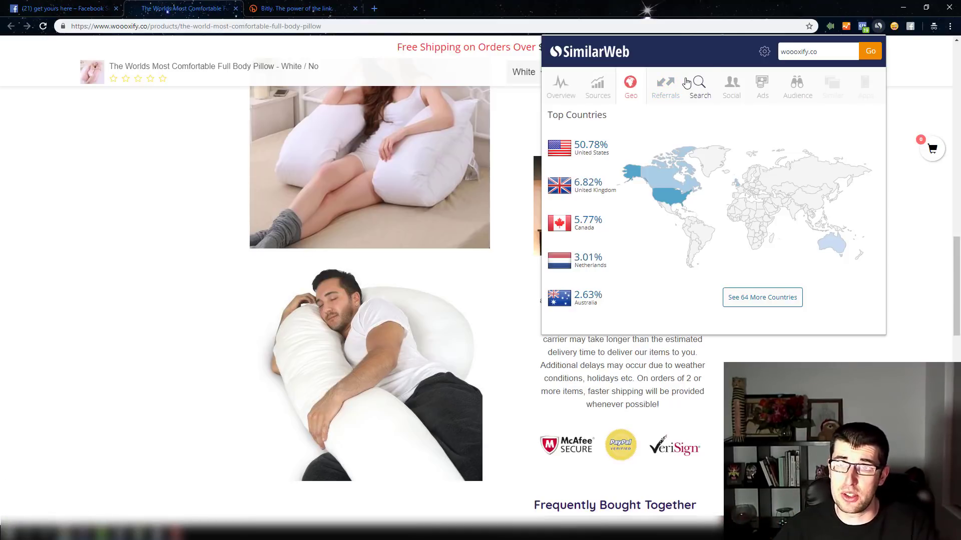
Show the Referrals view and highlight the Top Referring Sites heading
{"action": "left_click", "coordinate": [687, 83]}
{"action": "left_click", "coordinate": [665, 86]}
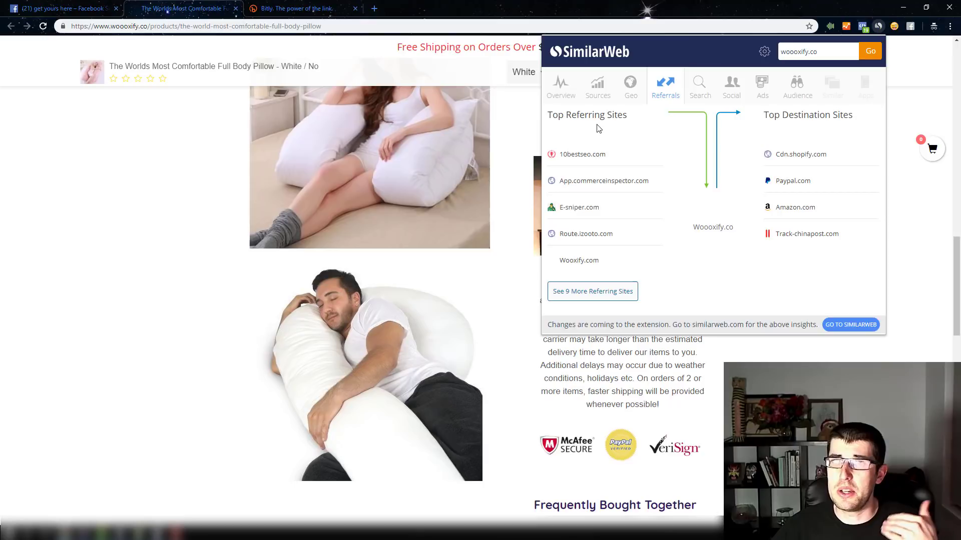
{"action": "left_click_drag", "start_coordinate": [565, 114], "coordinate": [635, 129]}
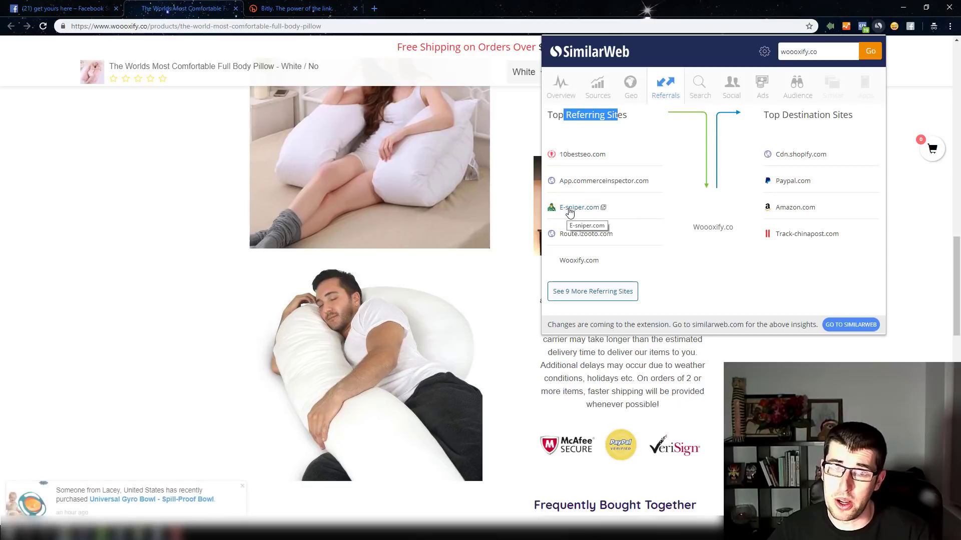
Compare the organic and paid keywords against the traffic sources chart, then view the Social breakdown
{"action": "left_click", "coordinate": [699, 87]}
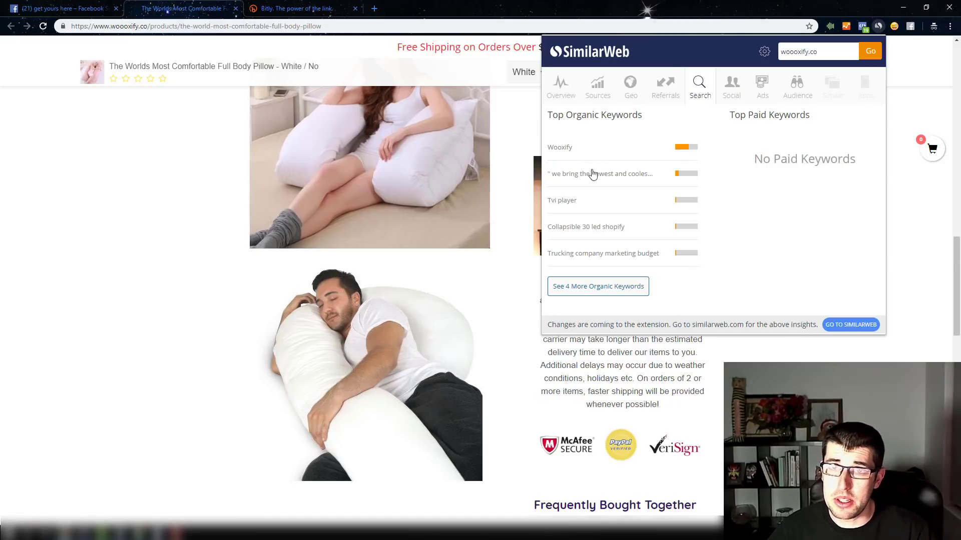
{"action": "left_click_drag", "start_coordinate": [582, 116], "coordinate": [616, 116]}
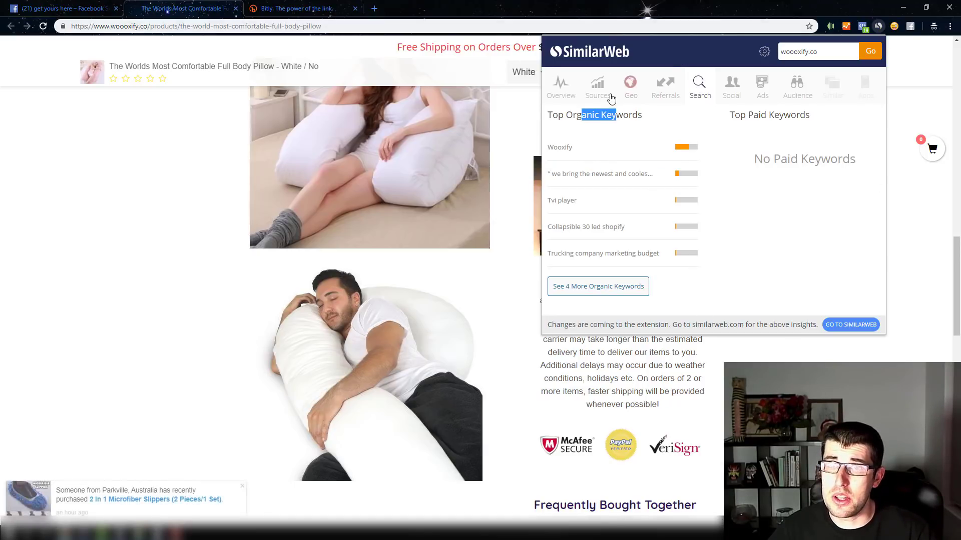
{"action": "left_click", "coordinate": [595, 89]}
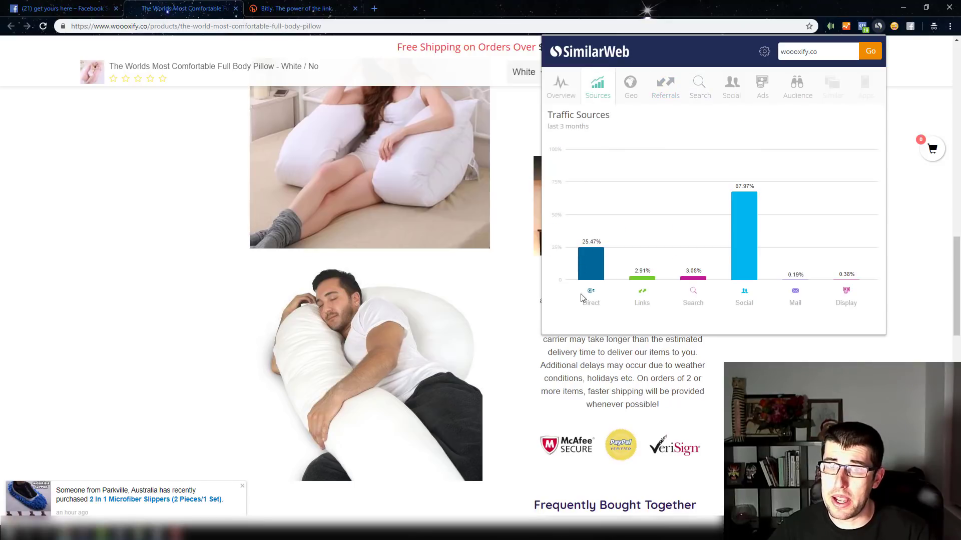
{"action": "left_click", "coordinate": [700, 92]}
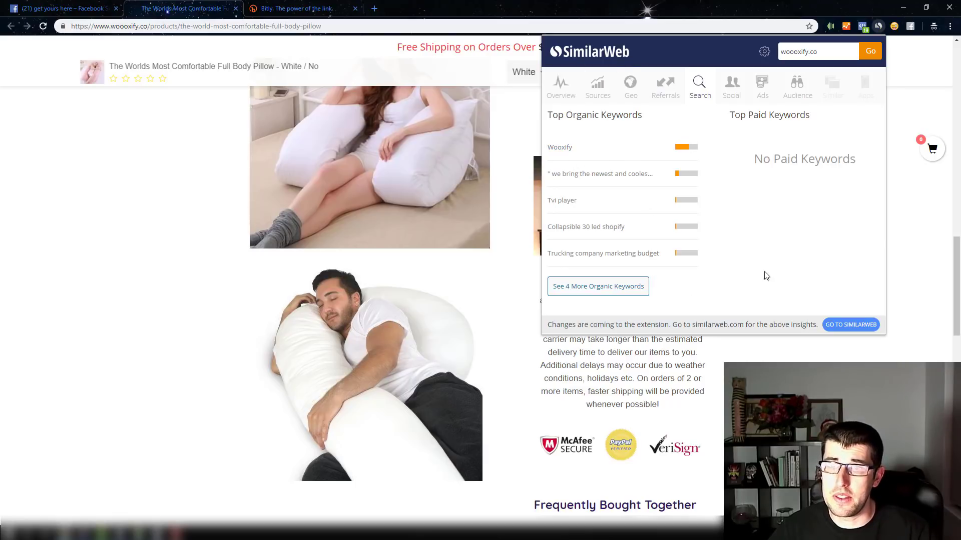
{"action": "left_click", "coordinate": [590, 89]}
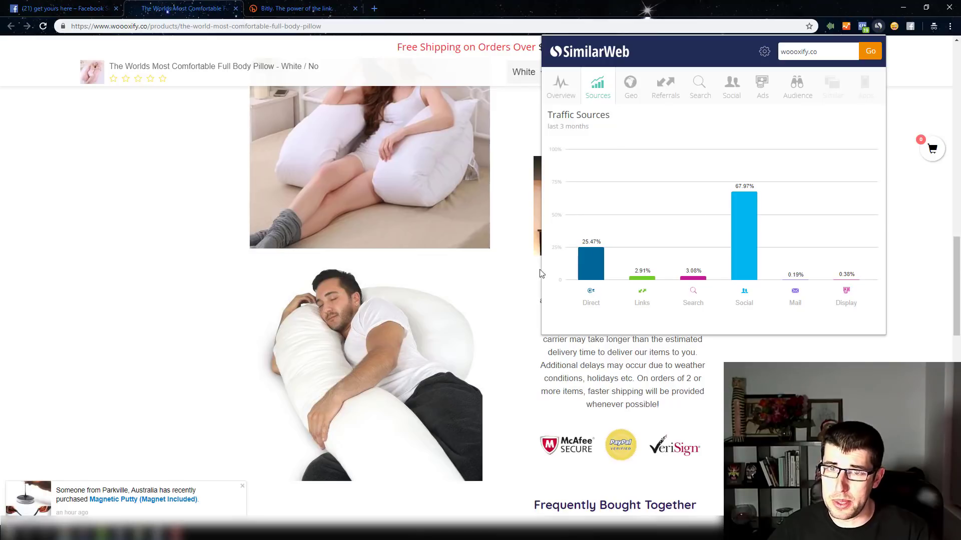
{"action": "left_click", "coordinate": [699, 92]}
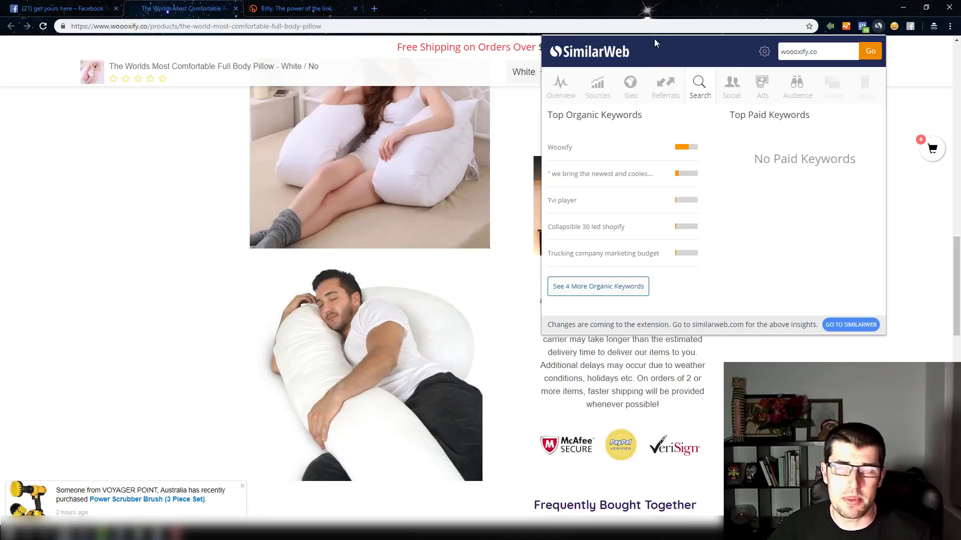
{"action": "left_click", "coordinate": [731, 86]}
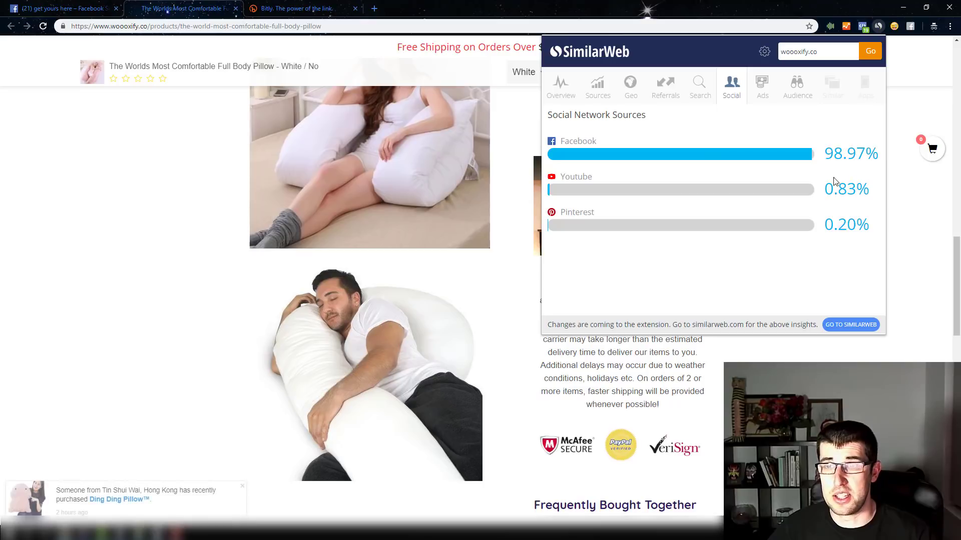
Highlight YouTube's 0.83% and Facebook's 98.97% social traffic shares
{"action": "left_click_drag", "start_coordinate": [833, 189], "coordinate": [865, 189]}
{"action": "left_click", "coordinate": [866, 189]}
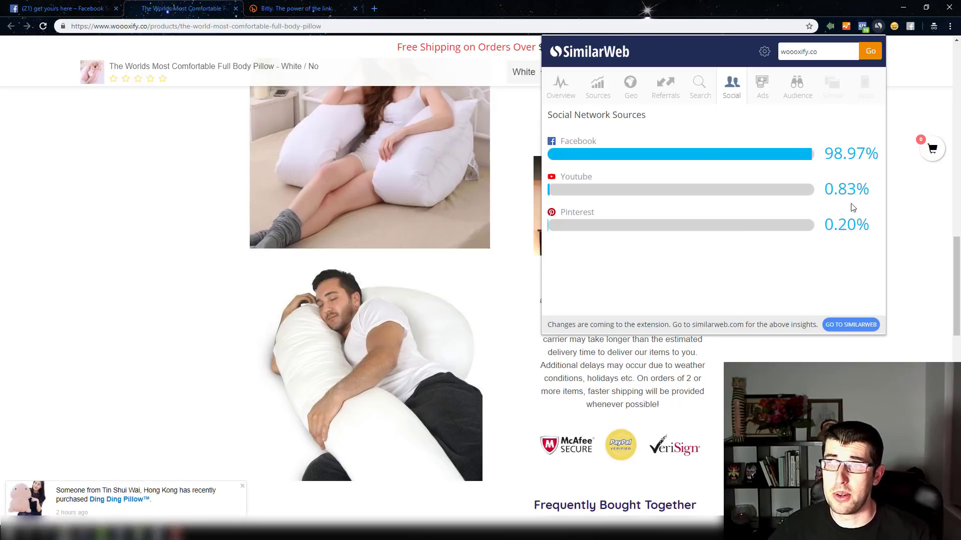
{"action": "double_click", "coordinate": [852, 190]}
{"action": "left_click", "coordinate": [850, 215]}
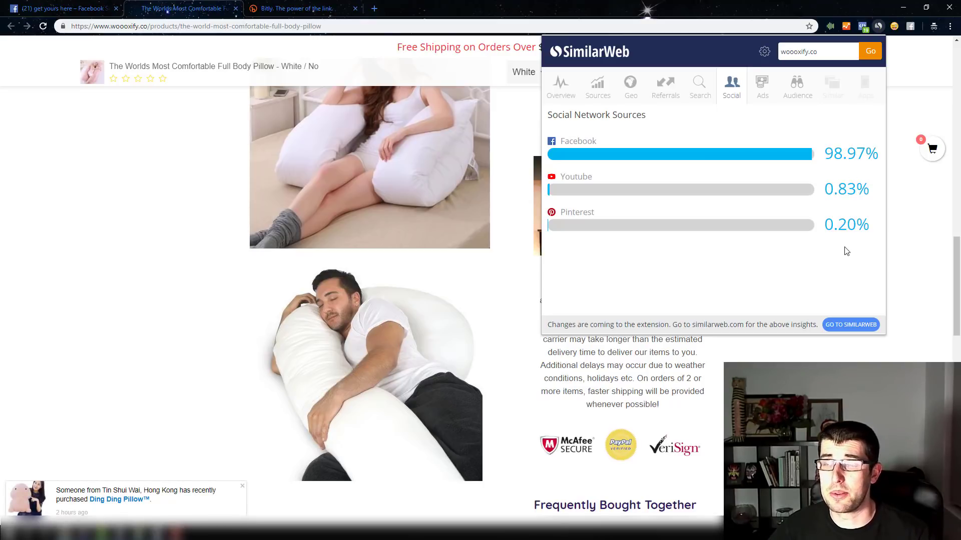
{"action": "left_click_drag", "start_coordinate": [833, 149], "coordinate": [860, 150]}
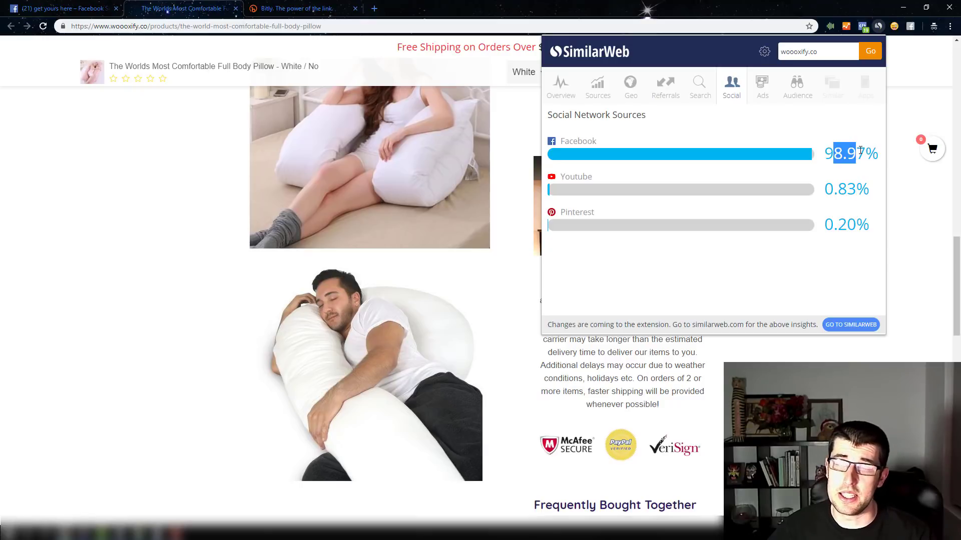
{"action": "left_click", "coordinate": [844, 202]}
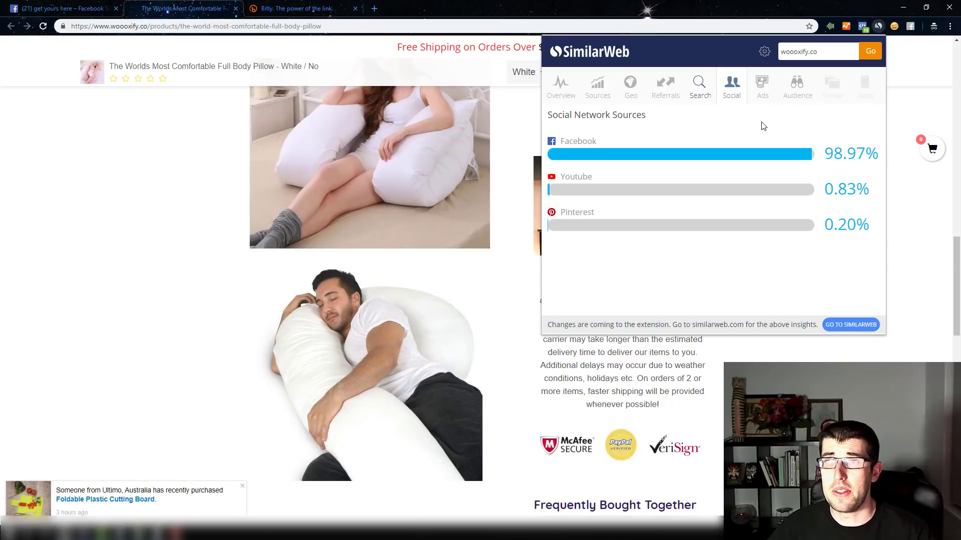
{"action": "left_click_drag", "start_coordinate": [823, 153], "coordinate": [865, 153]}
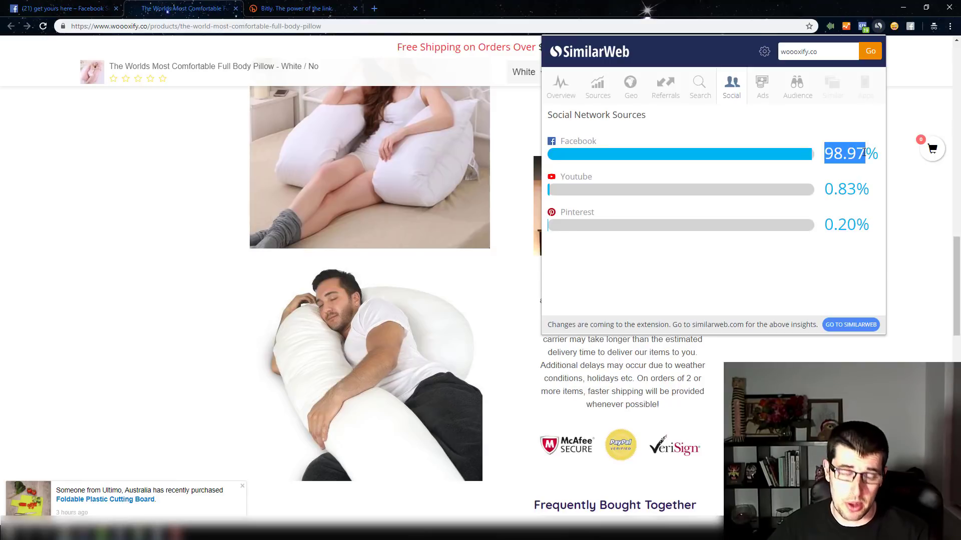
Flip through the Facebook, Bitly and pillow product tabs, then reopen SimilarWeb's woooxify.co overview
{"action": "left_click", "coordinate": [60, 8]}
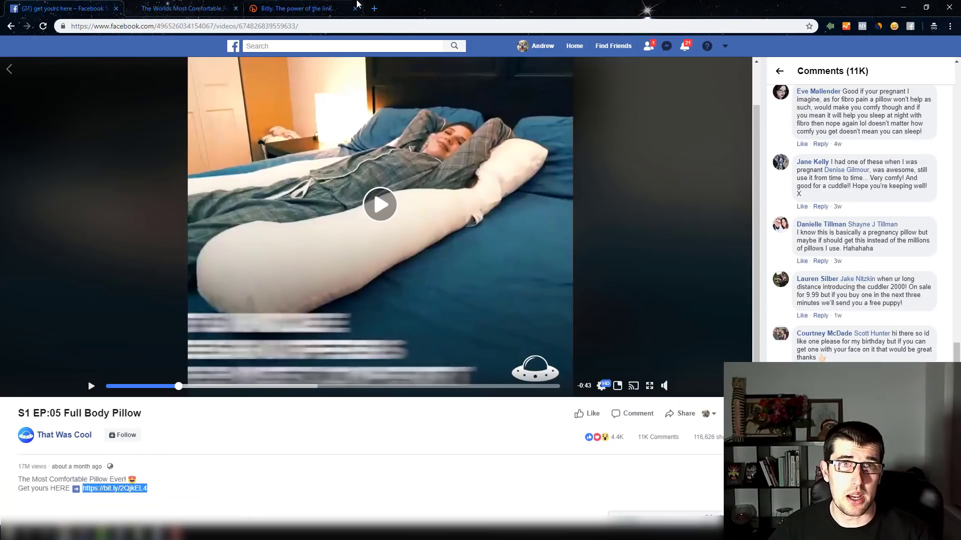
{"action": "left_click", "coordinate": [300, 8]}
{"action": "left_click", "coordinate": [182, 8]}
{"action": "left_click", "coordinate": [273, 5]}
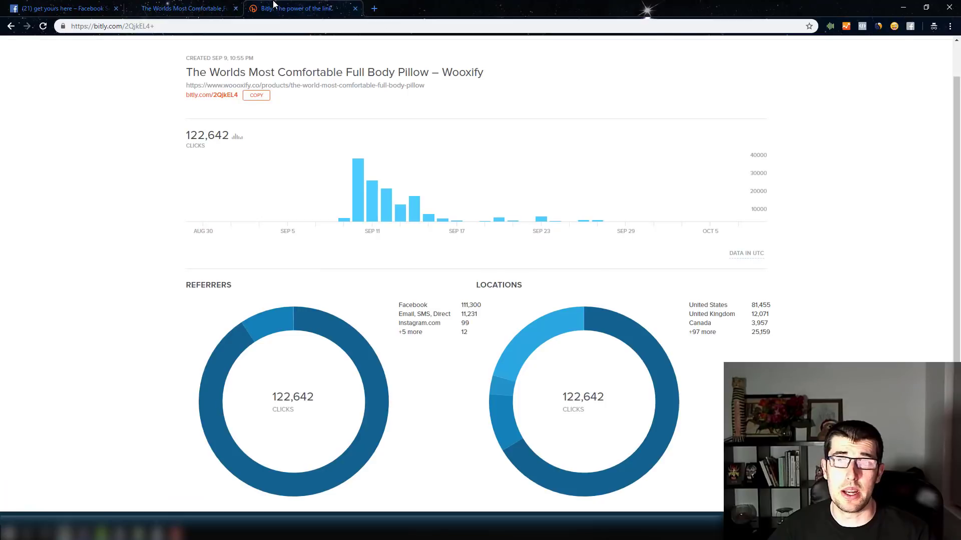
{"action": "left_click", "coordinate": [205, 7]}
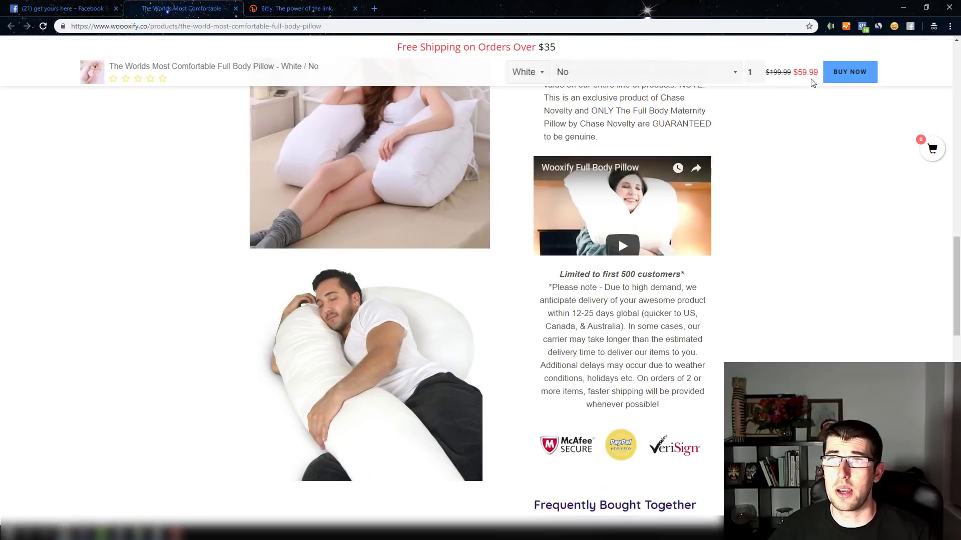
{"action": "left_click", "coordinate": [878, 28]}
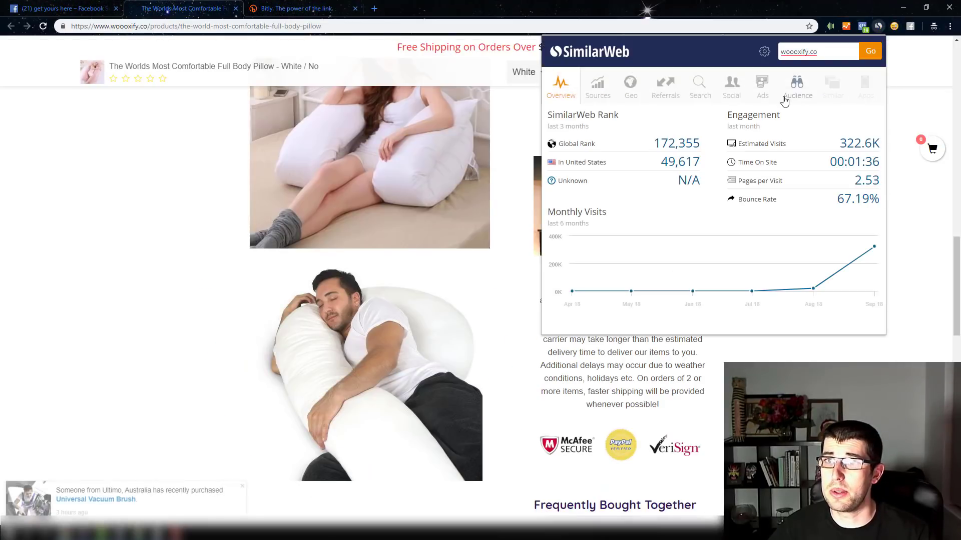
Review the top ad publishers and audience interests, then close SimilarWeb back to the pillow page
{"action": "left_click", "coordinate": [760, 84]}
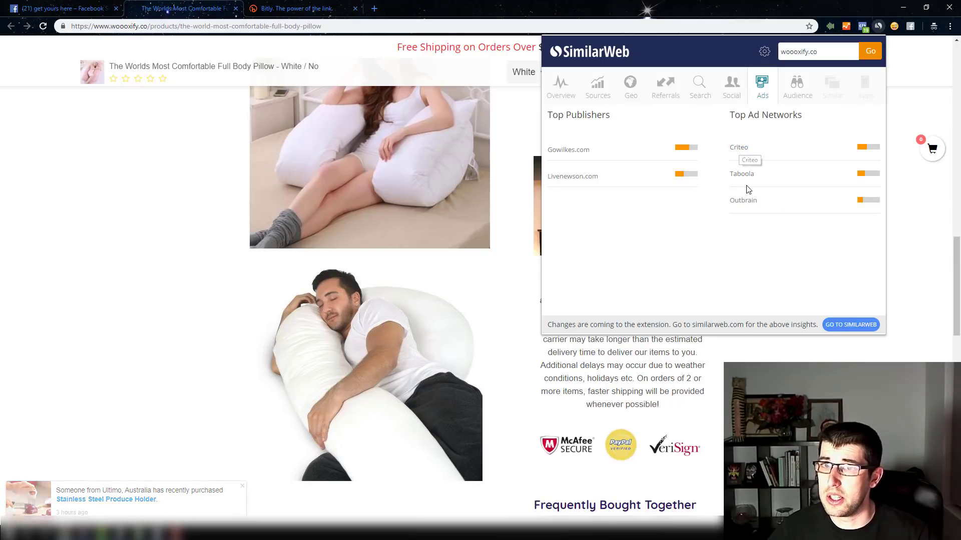
{"action": "left_click", "coordinate": [798, 90]}
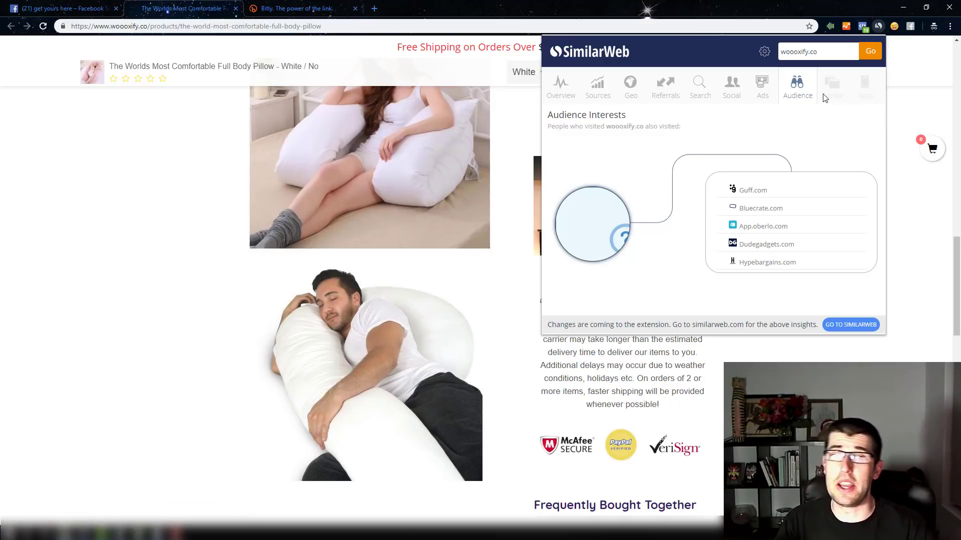
{"action": "left_click", "coordinate": [63, 191]}
{"action": "scroll", "coordinate": [106, 313], "scroll_direction": "up", "scroll_amount": 10}
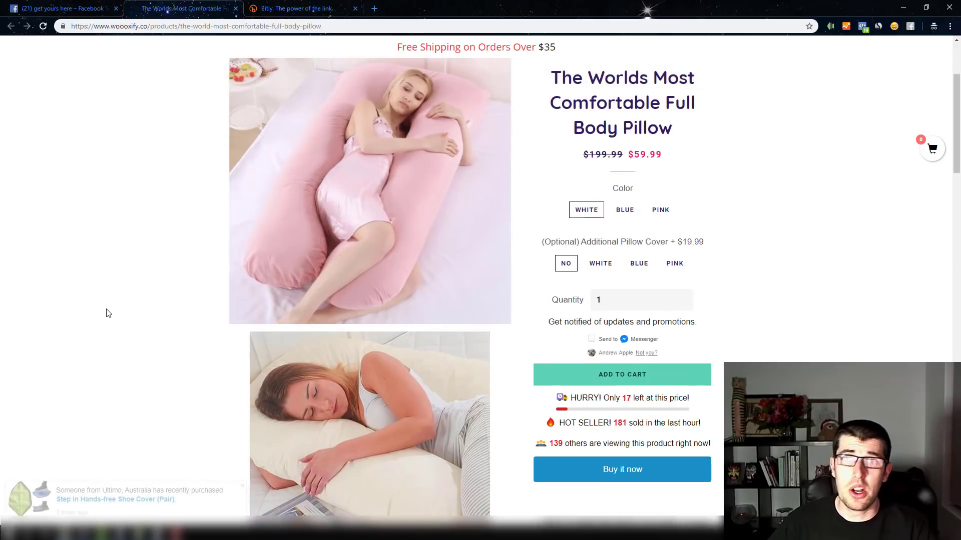